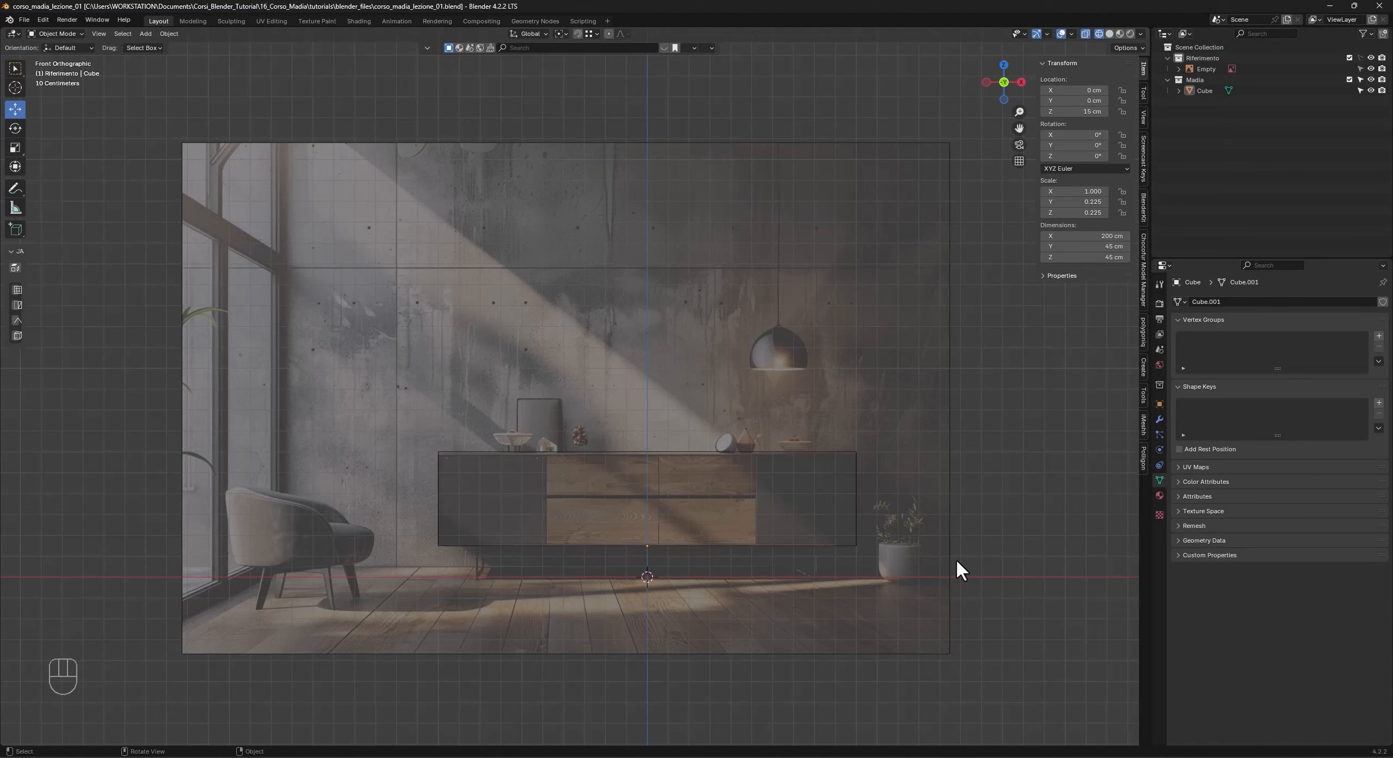
Compare the cabinet block with the reference image in perspective and from the front, in wireframe and solid shading.
middle_drag(960, 557, 666, 454)
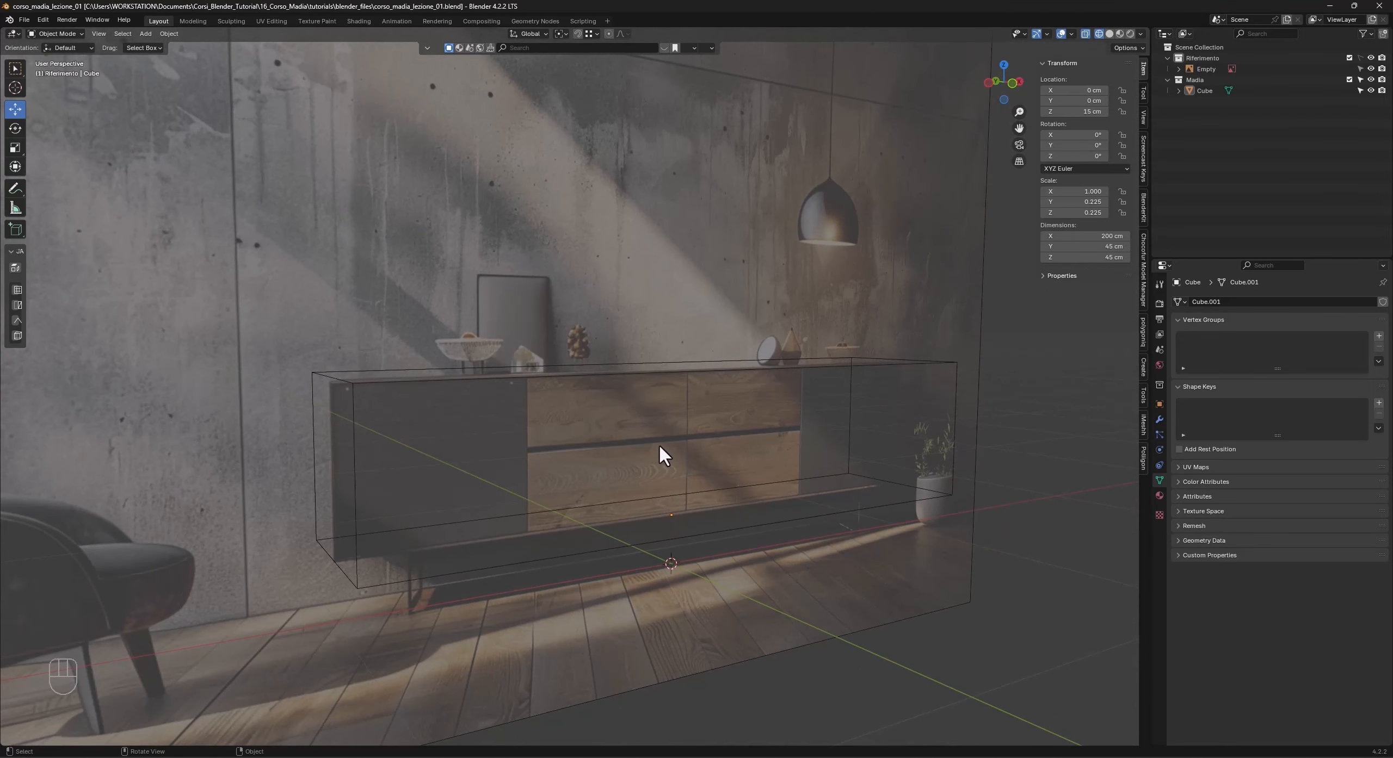
click(354, 388)
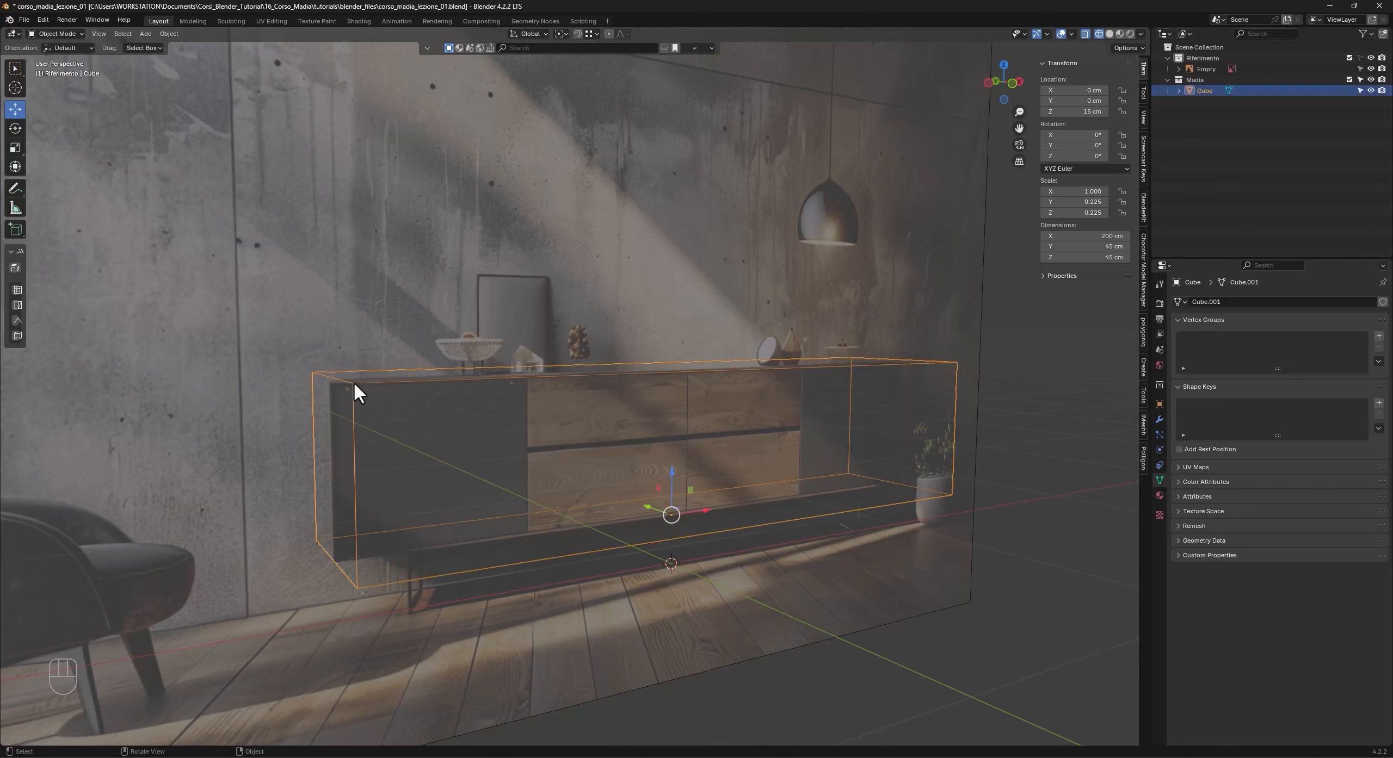
key(a)
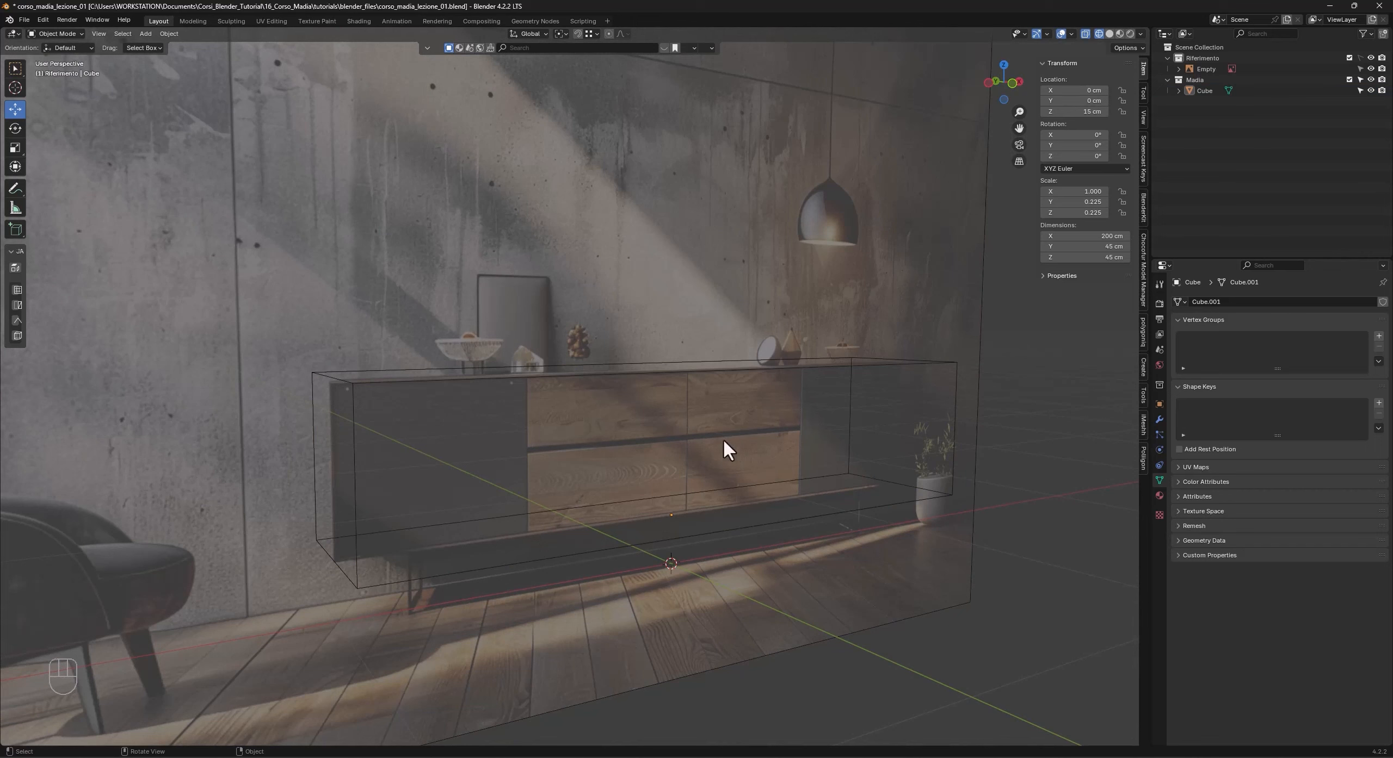
mouse_move(684, 512)
middle_down()
mouse_move(694, 485)
mouse_move(729, 484)
mouse_move(693, 510)
middle_up()
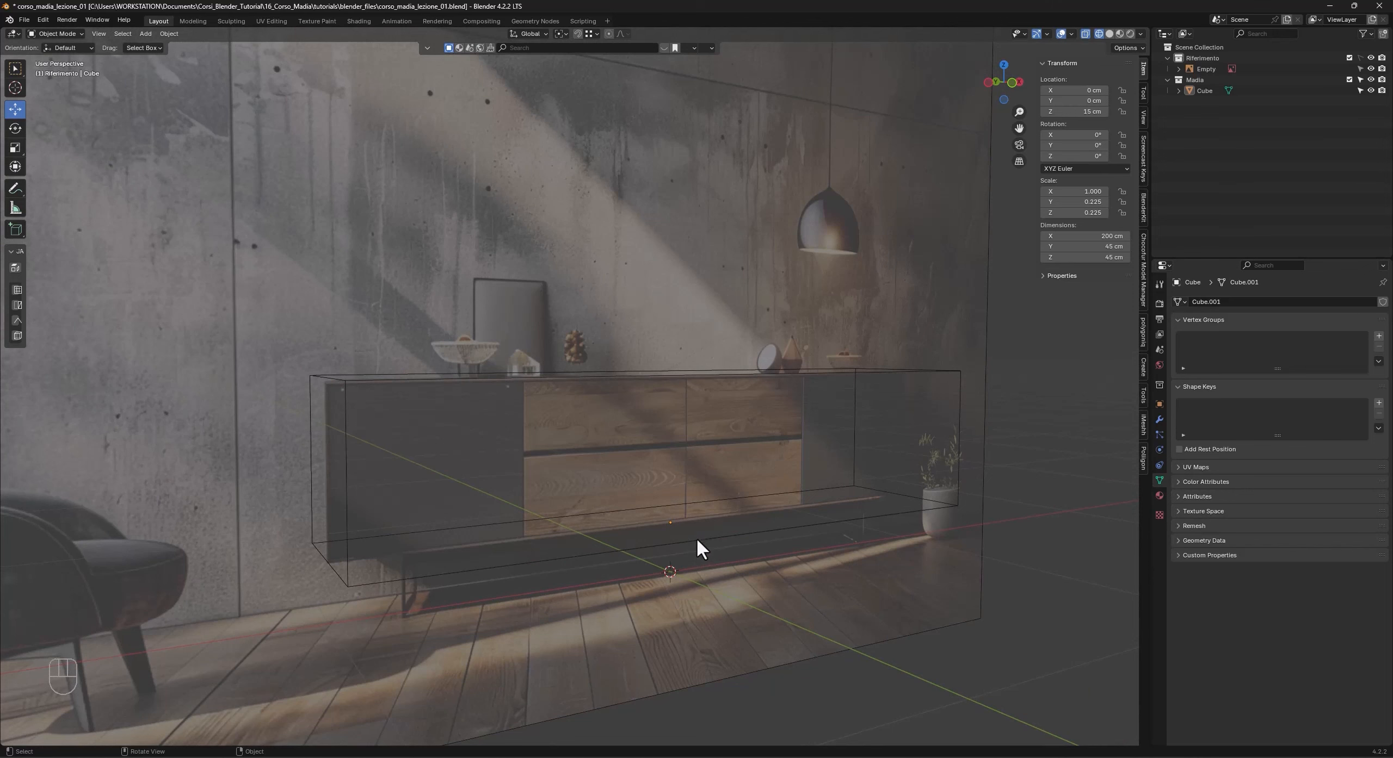
key(z)
click(772, 515)
key(KP_1)
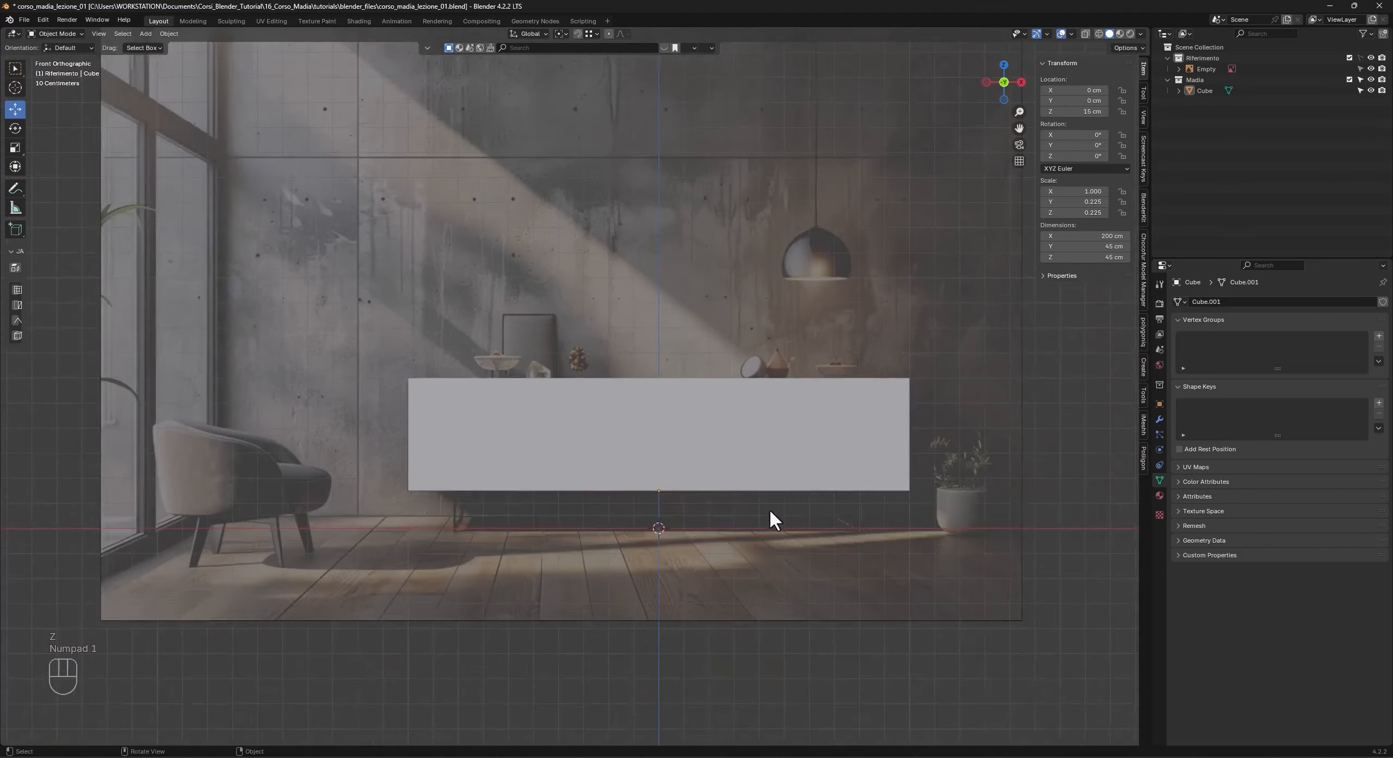
scroll(769, 514, down, 1)
shift+middle_drag(680, 485, 681, 516)
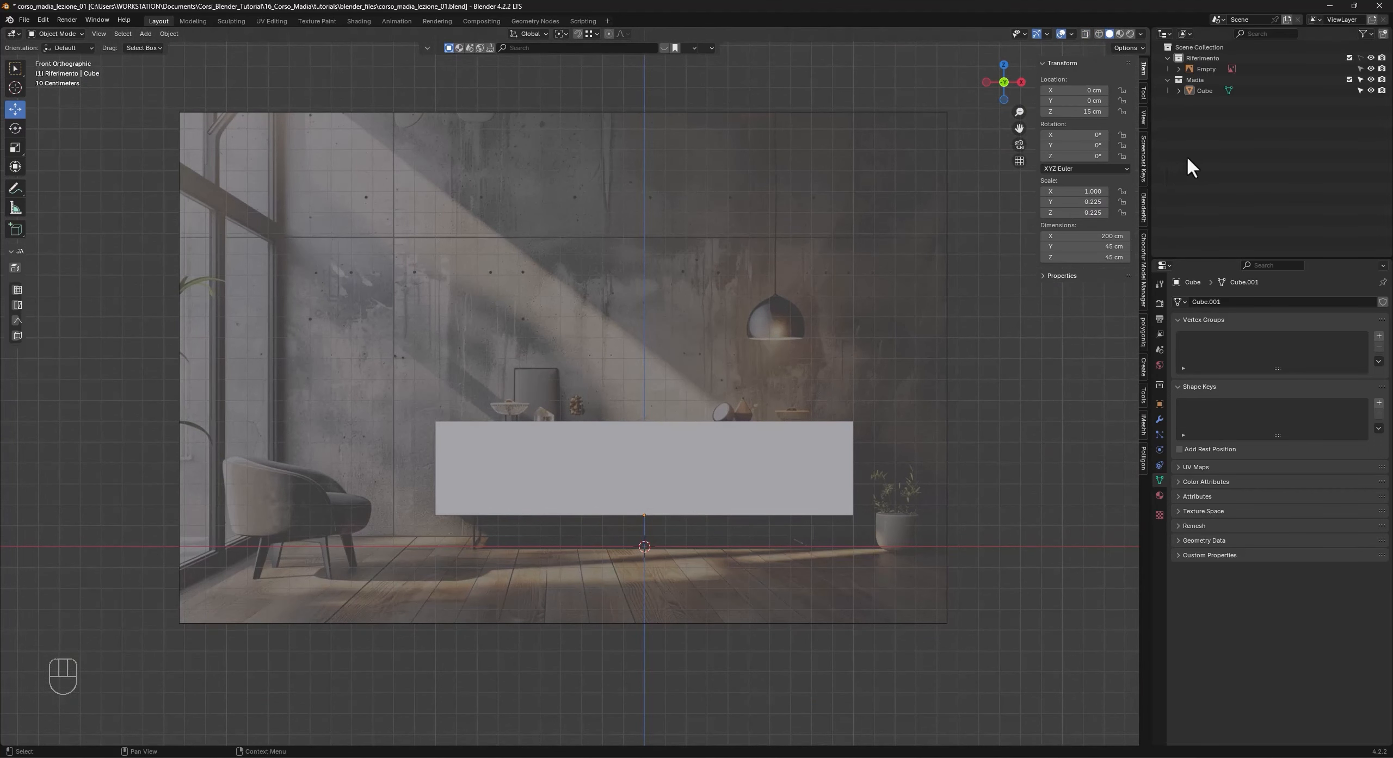
Exclude the Riferimento collection from the view layer and display the cabinet block in wireframe shading.
click(1349, 57)
middle_drag(631, 467, 701, 372)
shift+middle_drag(784, 438, 781, 401)
shift+middle_drag(781, 400, 783, 400)
key(z)
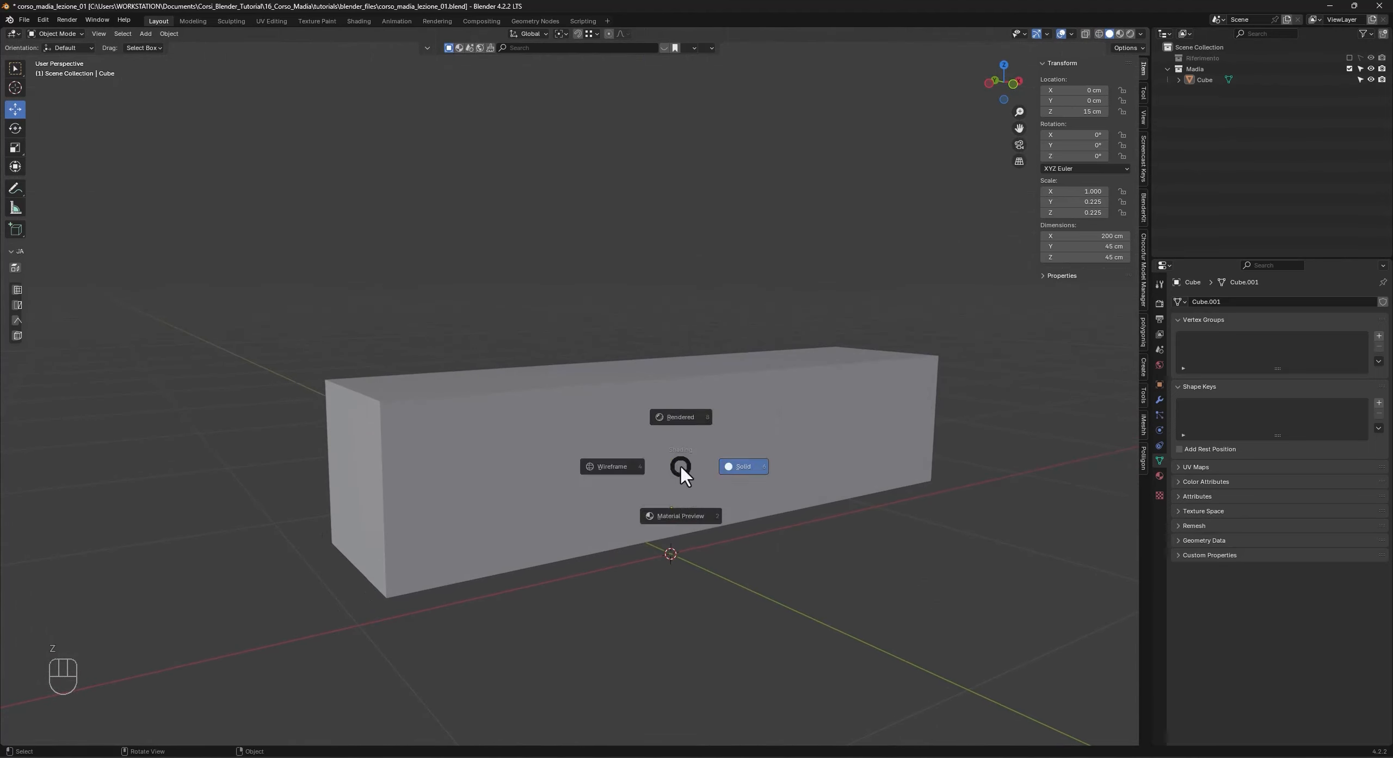
click(599, 466)
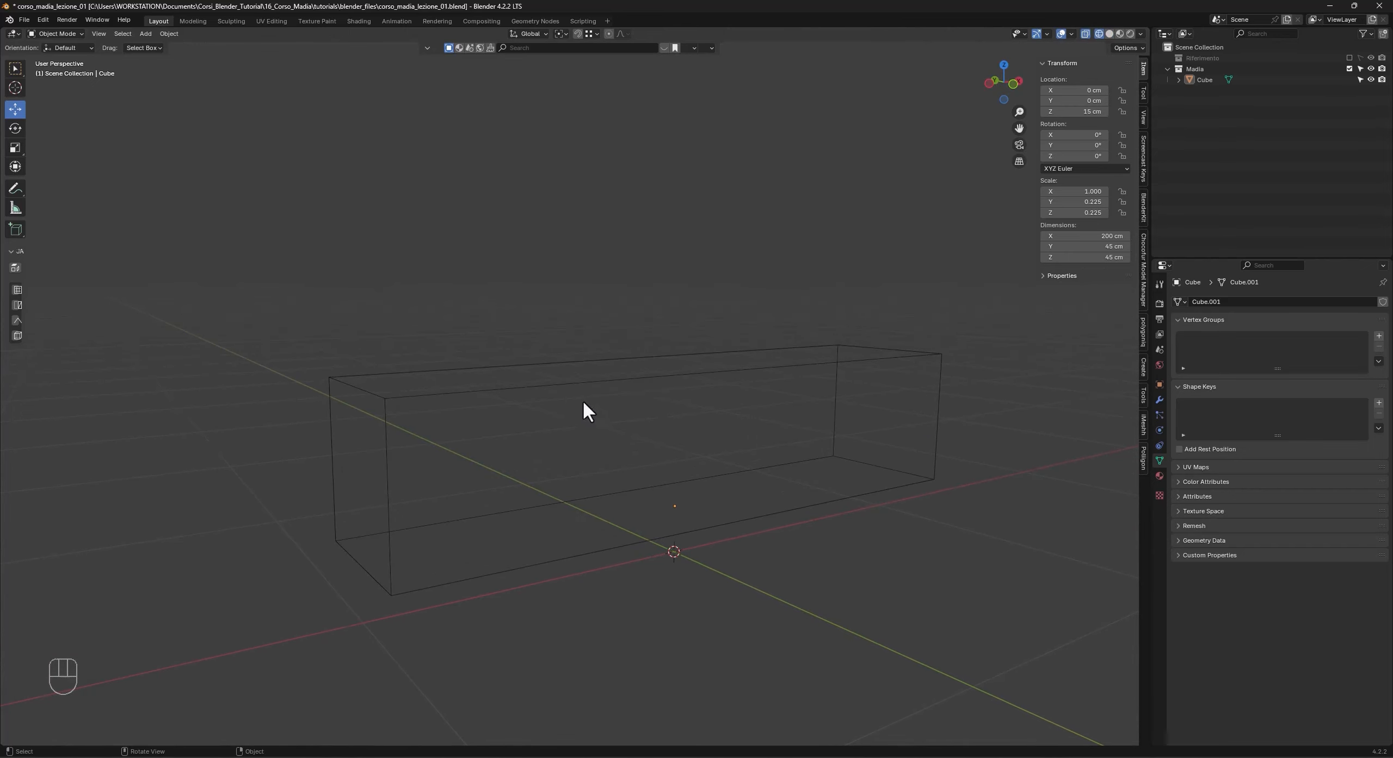
In Edit Mode, add one centred loop cut across the cabinet block's length, without sliding it.
middle_drag(602, 465, 319, 377)
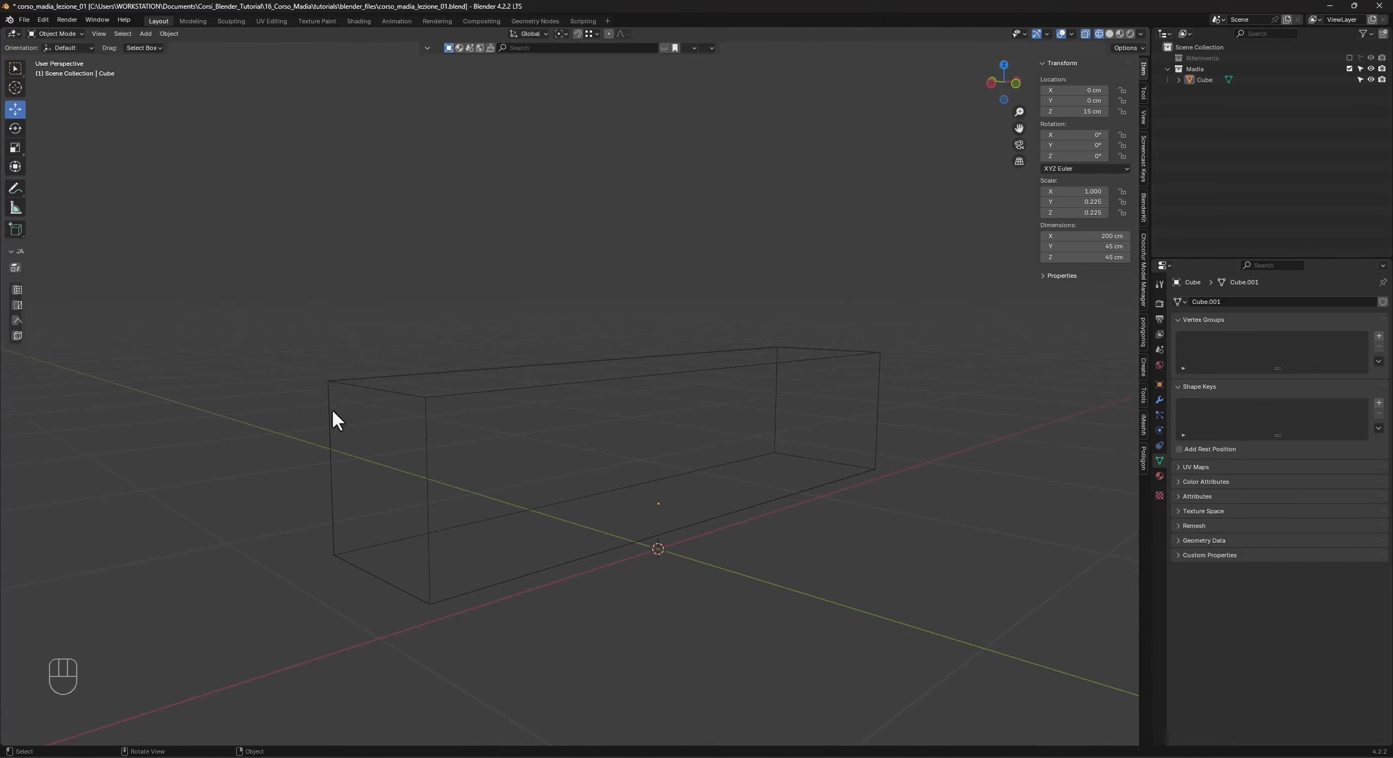
click(436, 395)
middle_drag(513, 449, 530, 470)
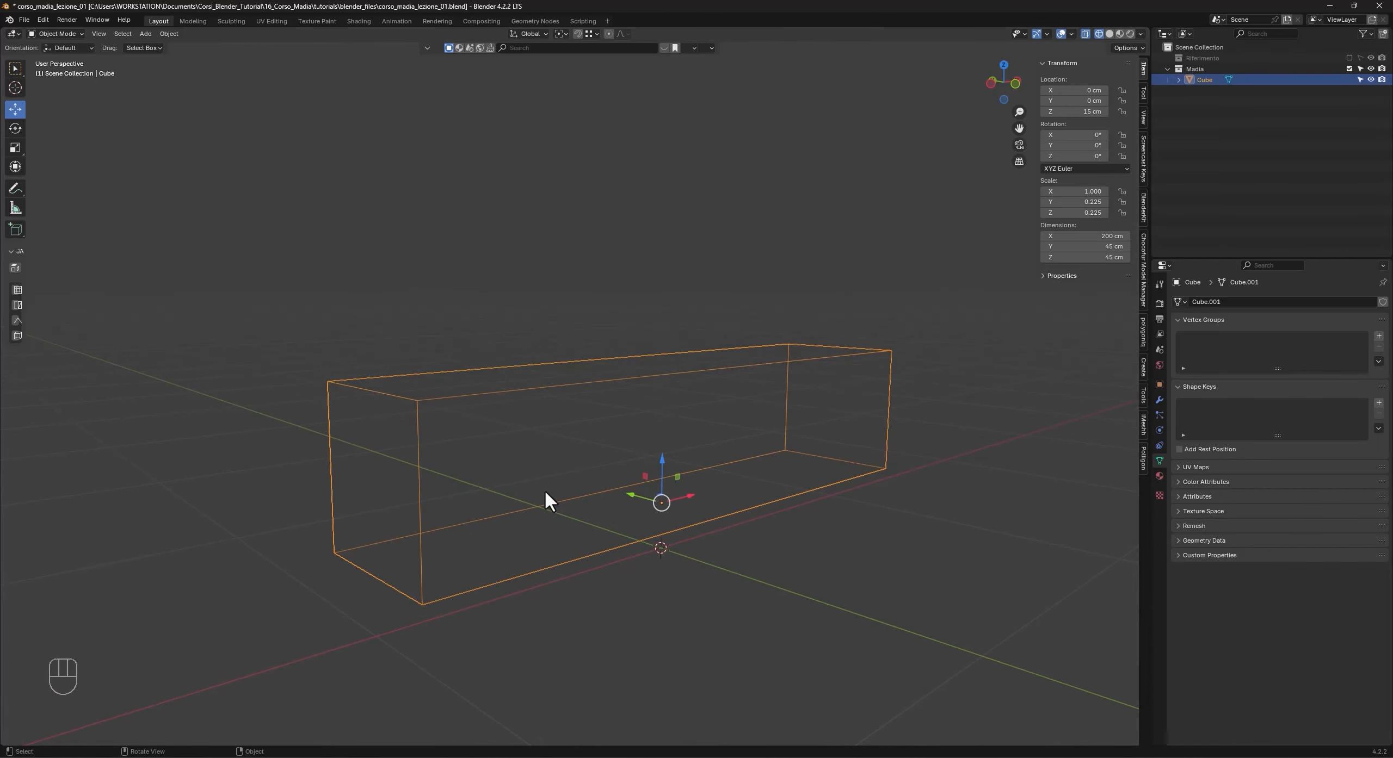
key(Tab)
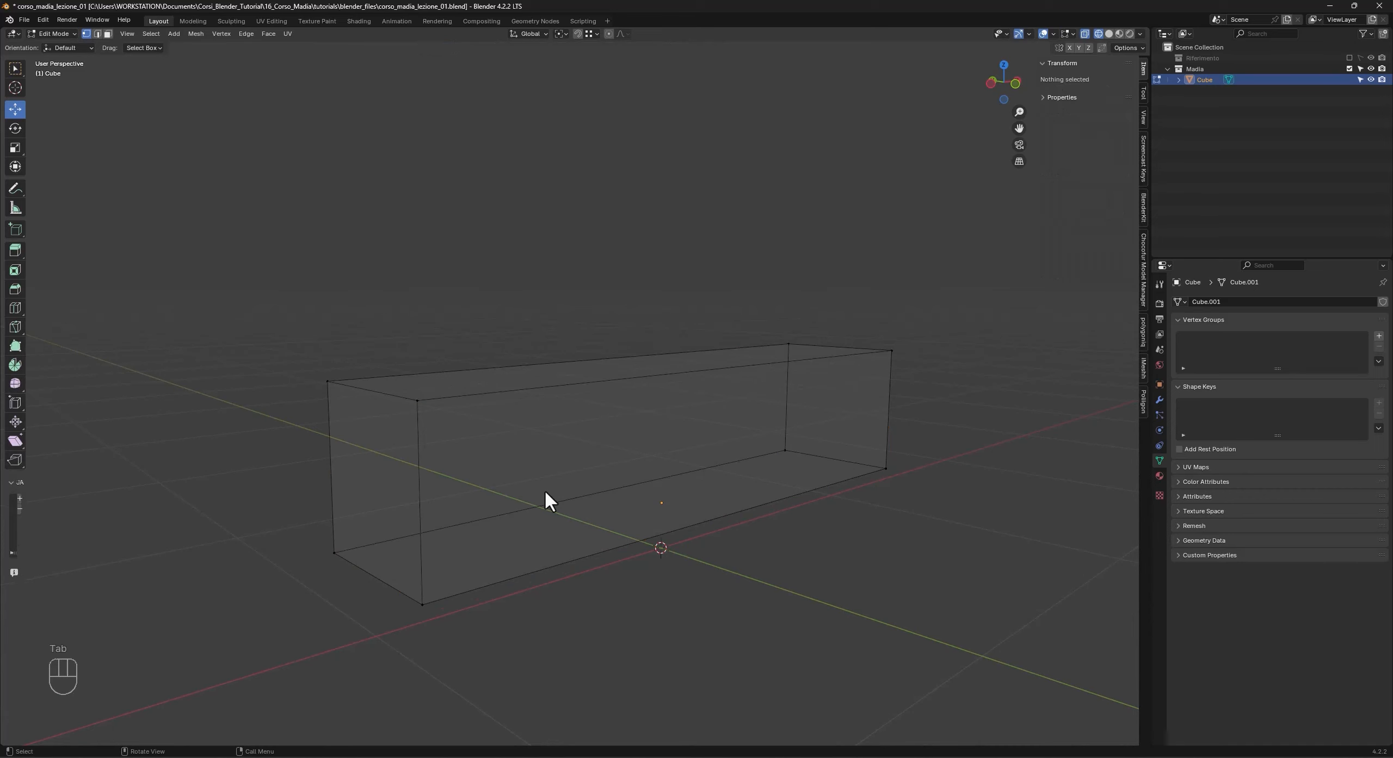
middle_drag(566, 488, 574, 492)
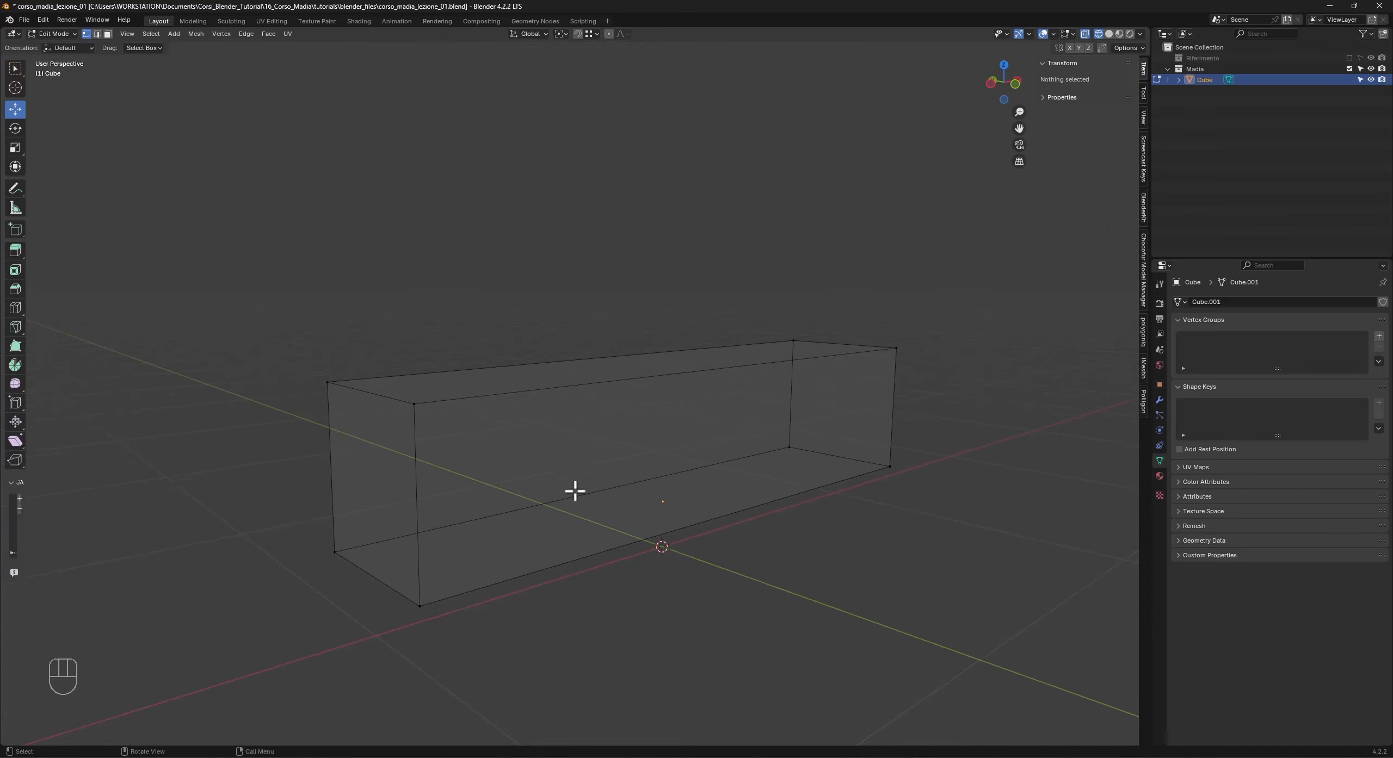
key(ctrl+r)
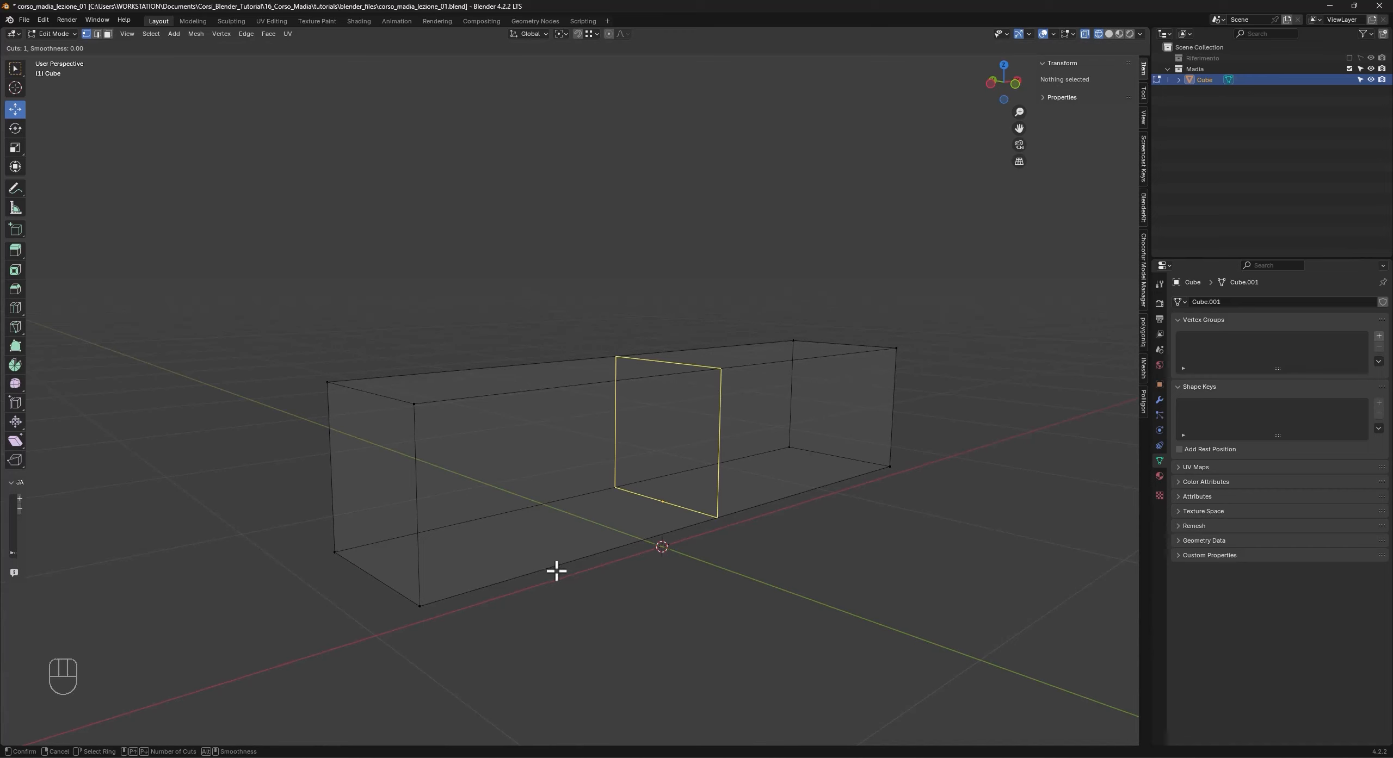
click(556, 570)
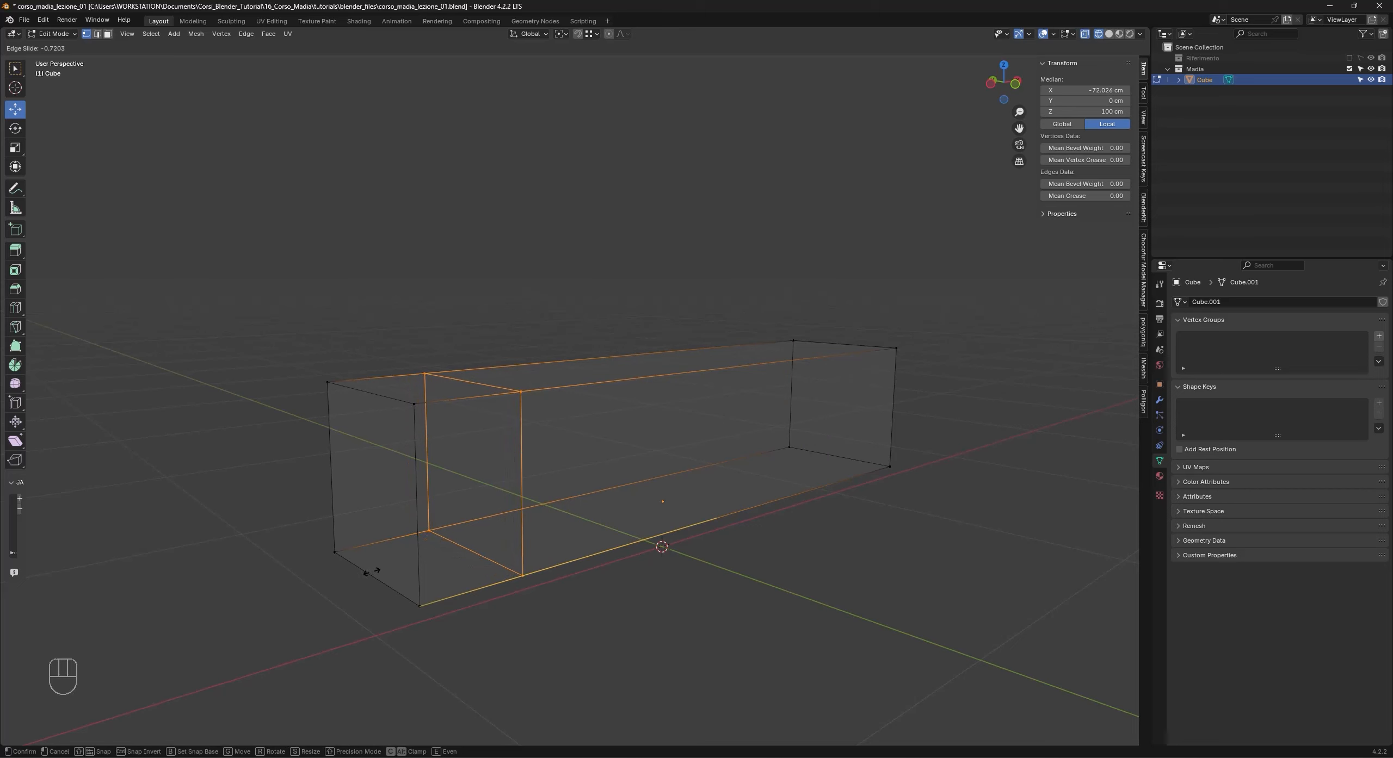
right_click(399, 569)
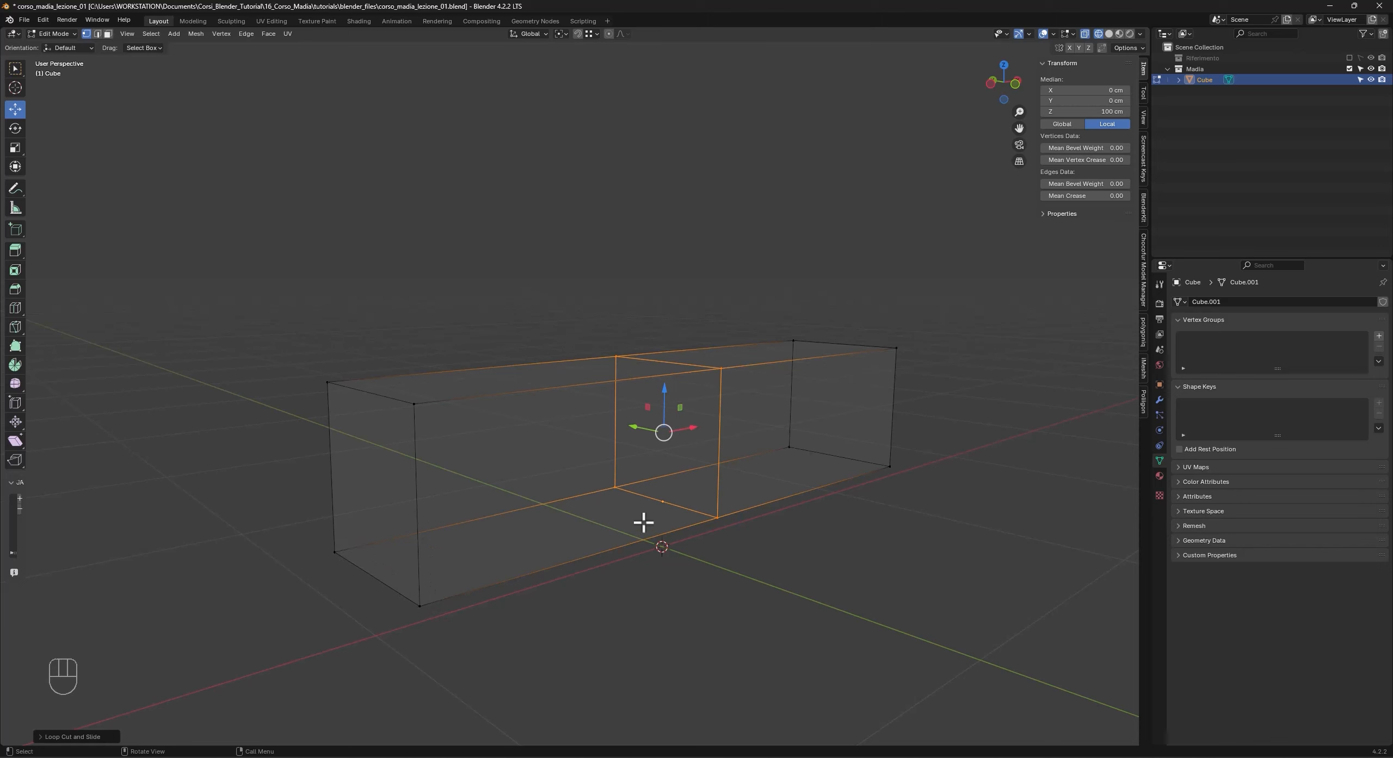
Try to snap the new edge loop onto the block's negative X end with the Move gizmo.
click(594, 34)
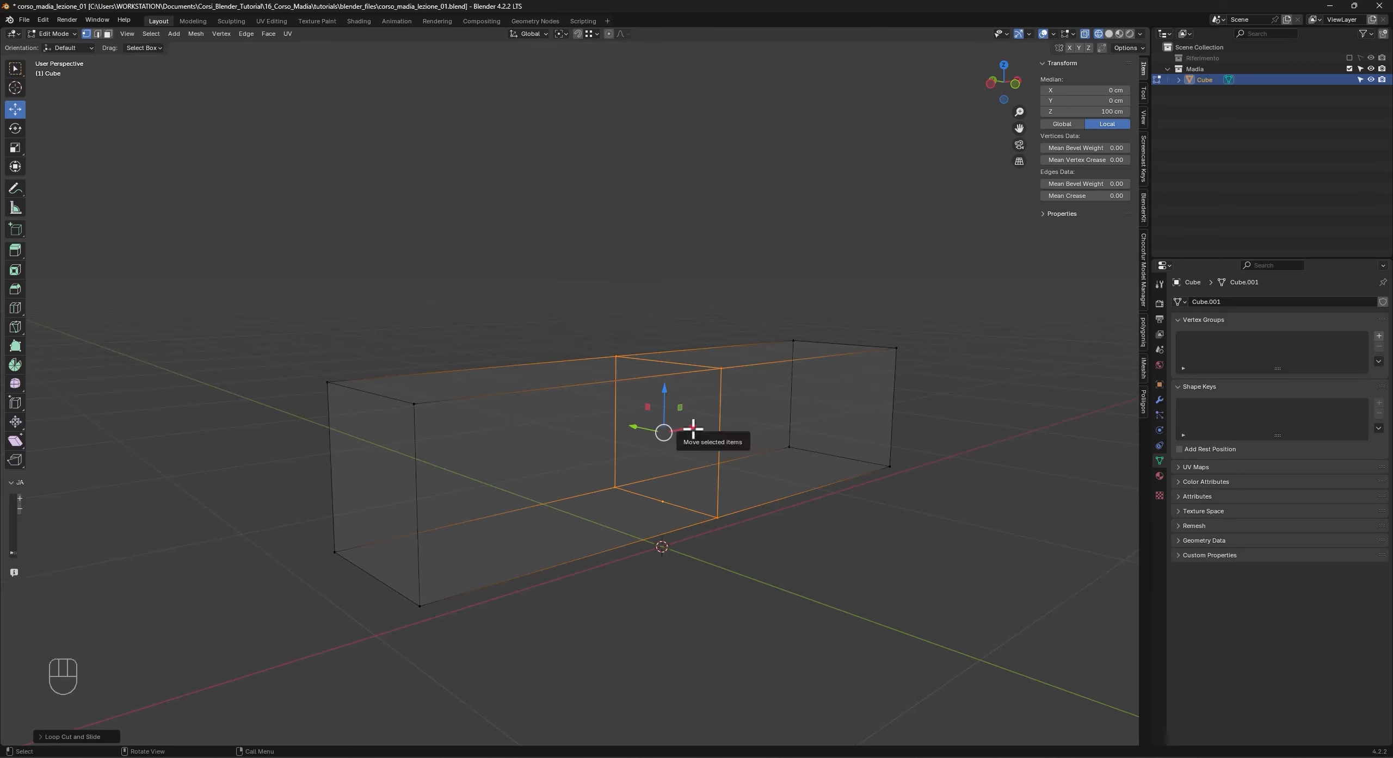
drag(692, 428, 422, 402)
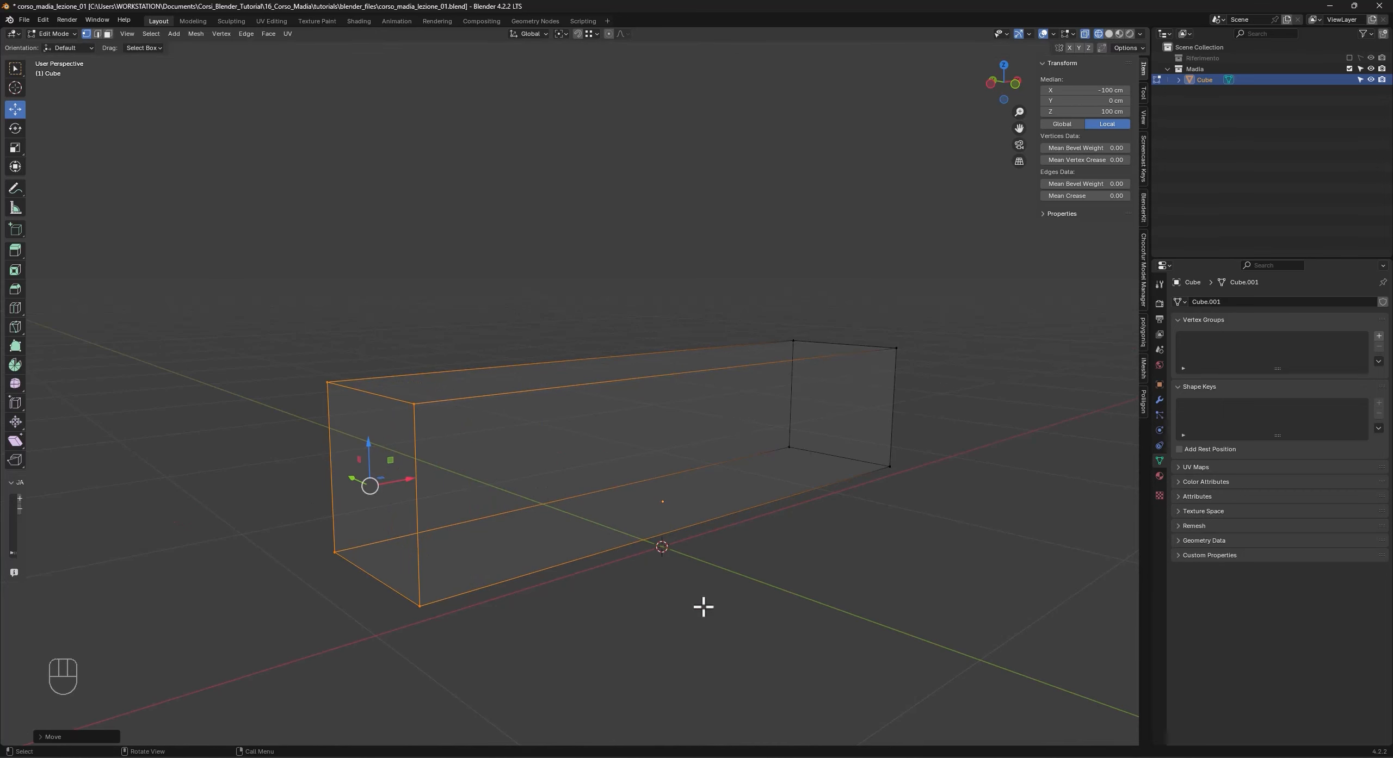
key(ctrl+z)
Move the centred edge loop along X, snapping it to the vertices at the block's negative X end.
key(g)
key(x)
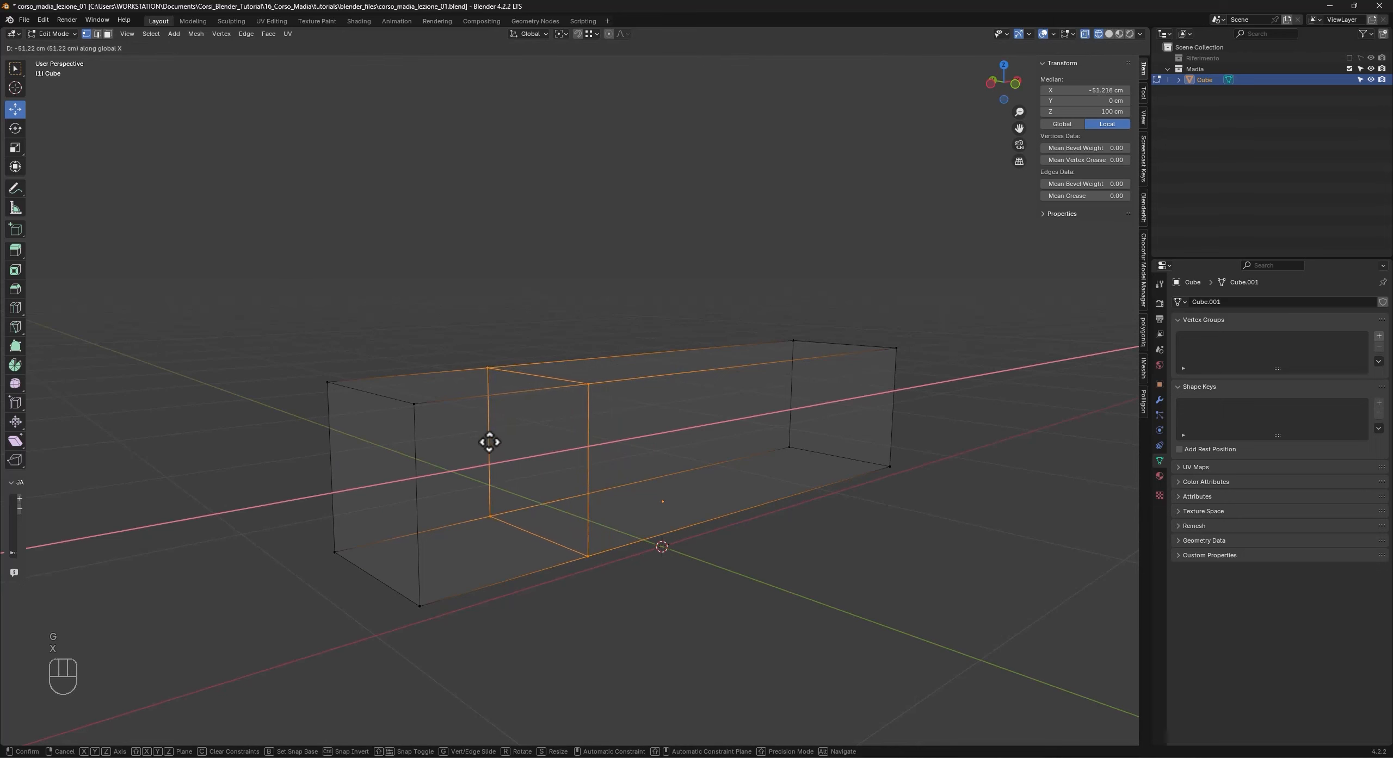
ctrl+click(425, 399)
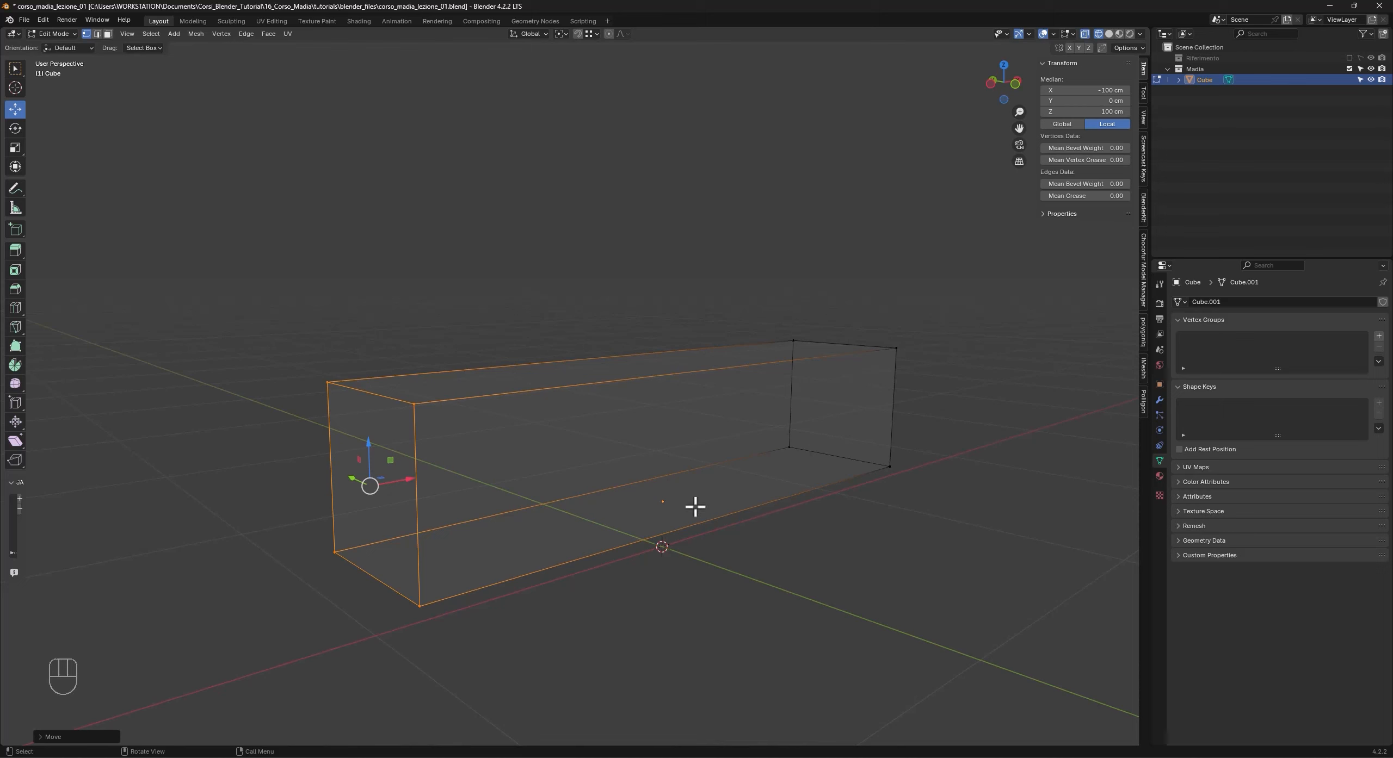
Move the snapped edge loop 1 cm inward along X to set the side panel's thickness.
key(g)
key(x)
key(KP_1)
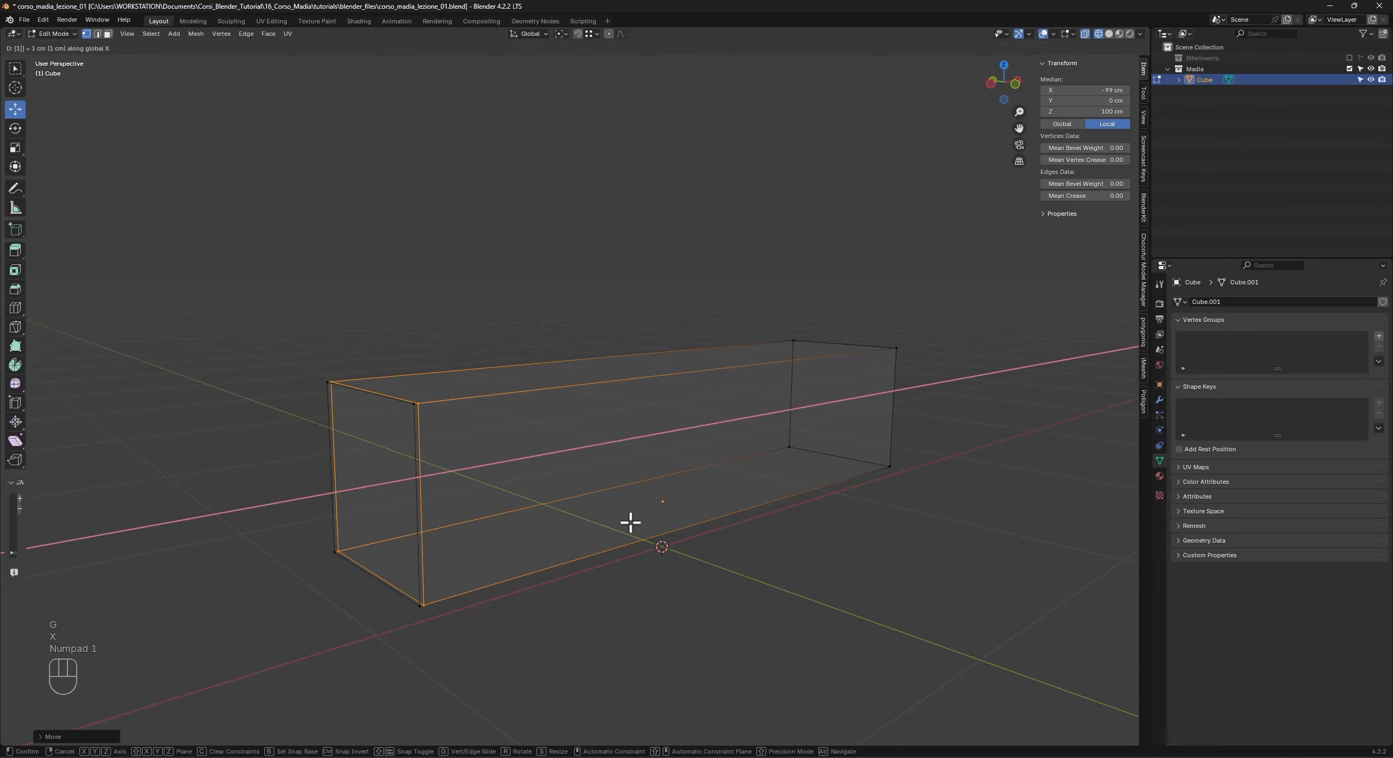
key(KP_Enter)
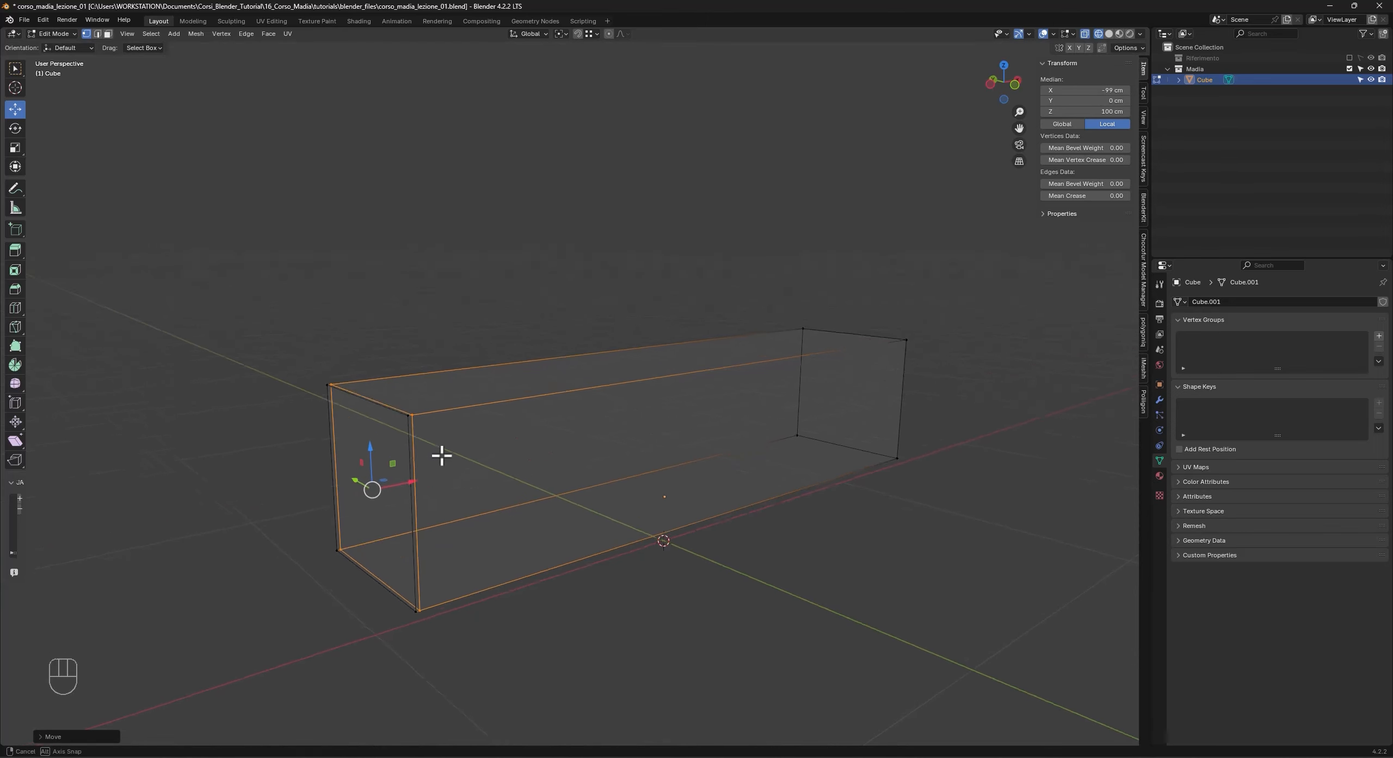
Add a second loop cut across the block's length and slide it fully to the positive X end.
middle_drag(463, 460, 600, 457)
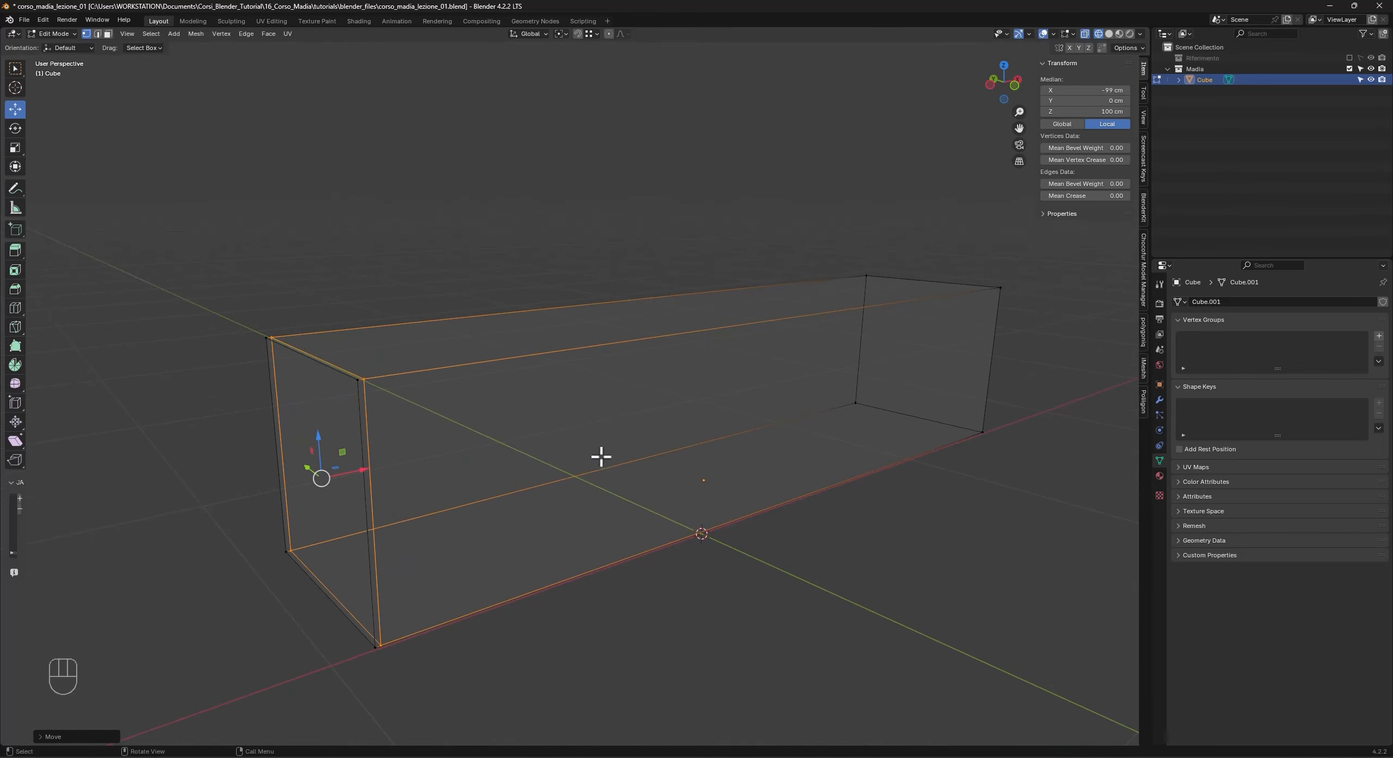
shift+middle_drag(714, 466, 671, 470)
scroll(756, 486, down, 1)
mouse_move(762, 488)
shift+middle_down()
mouse_move(535, 476)
mouse_move(599, 492)
mouse_move(734, 460)
mouse_move(731, 448)
mouse_move(762, 467)
shift+middle_up()
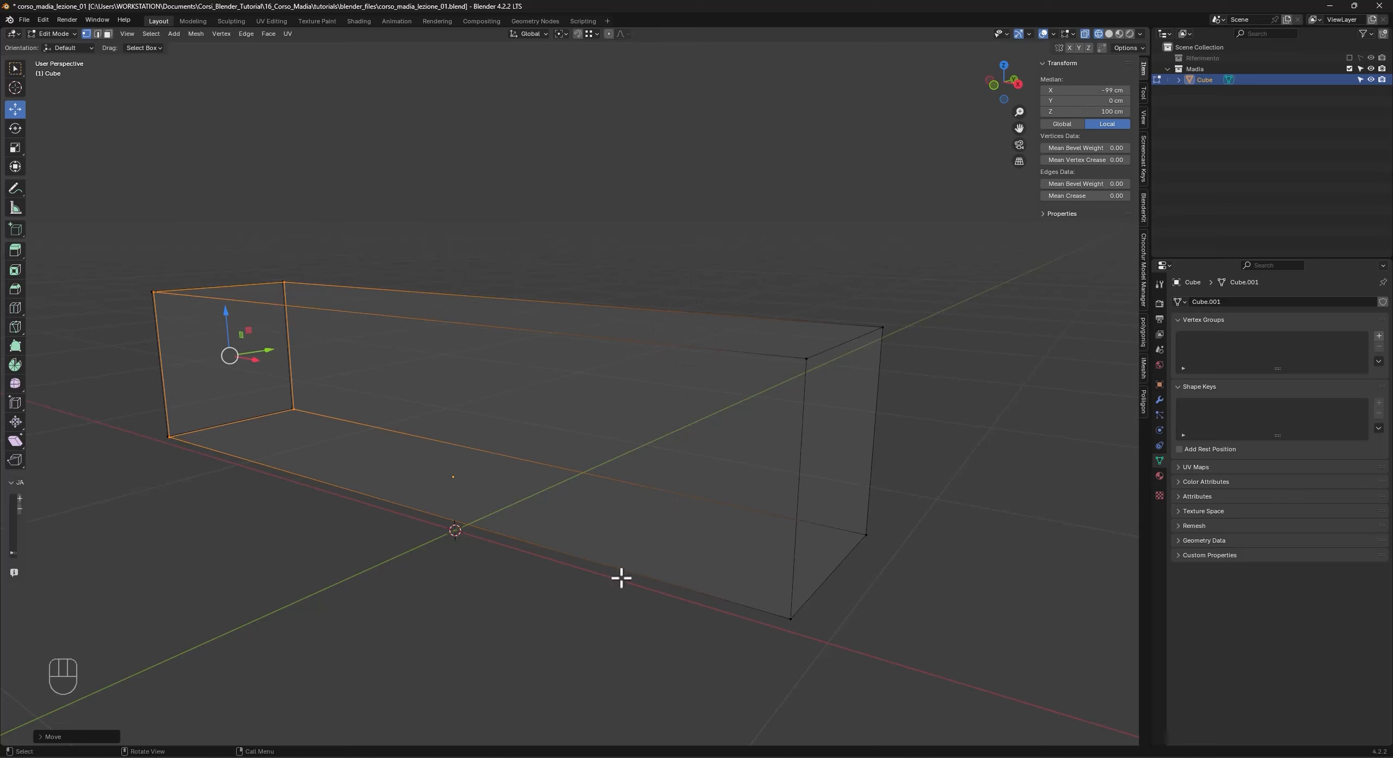
key(ctrl+r)
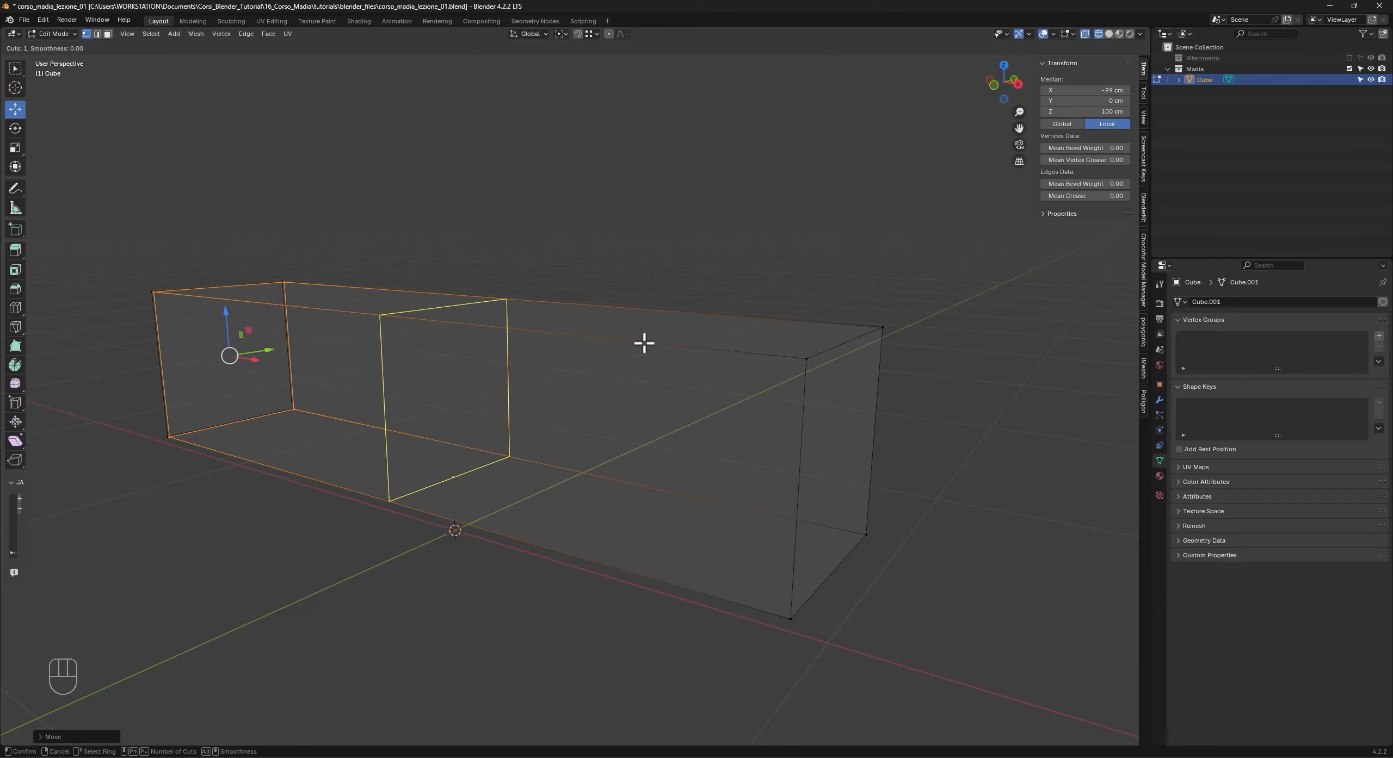
click(642, 342)
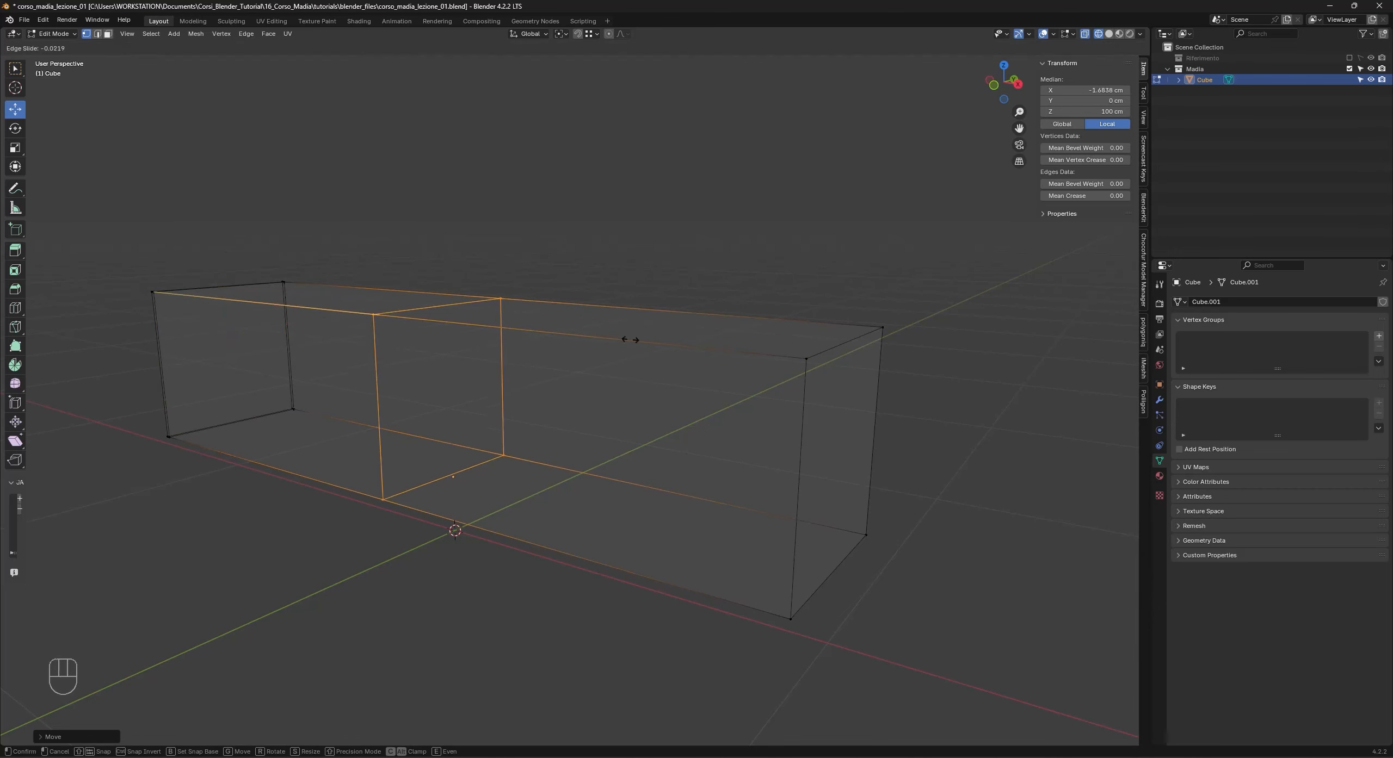
click(1060, 424)
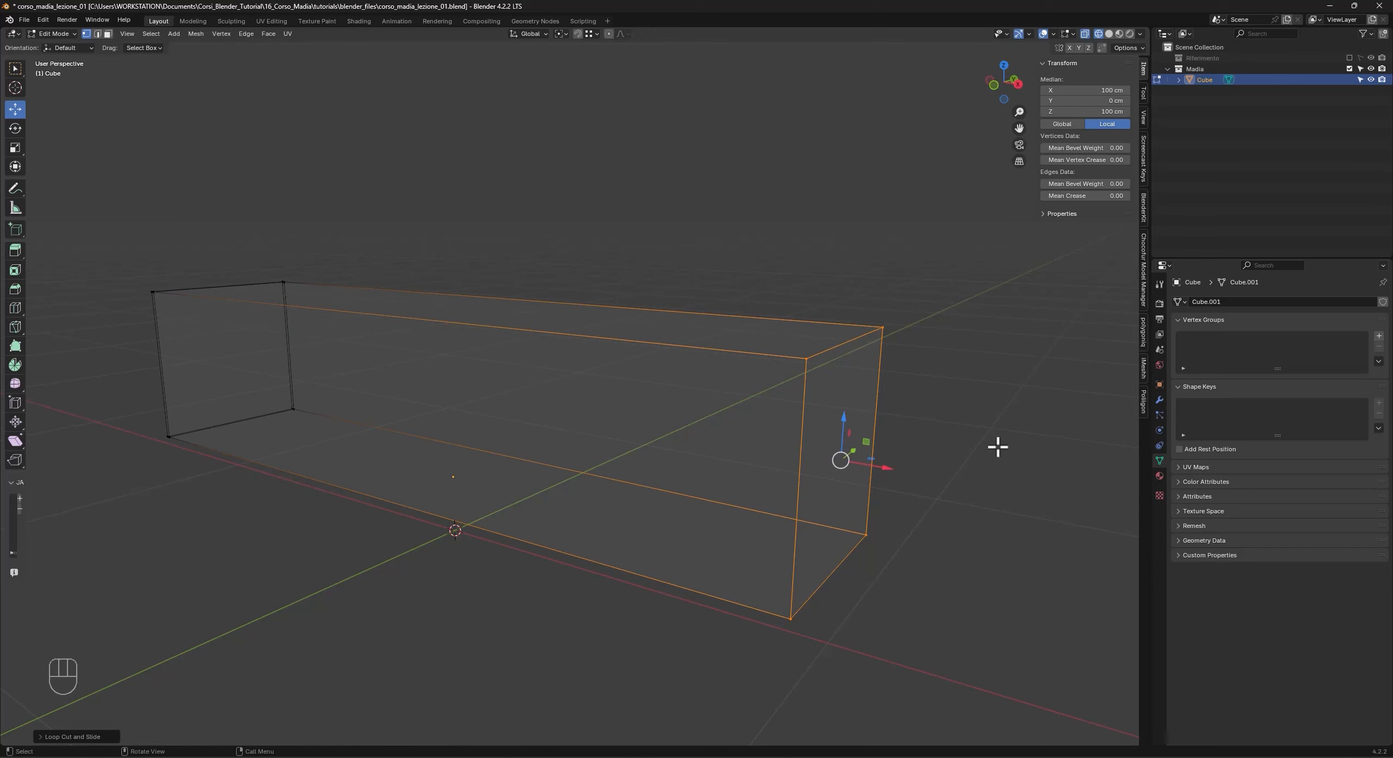
Move the edge loop at the positive X end by -1 cm along X.
key(g)
key(x)
key(KP_Subtract)
key(KP_1)
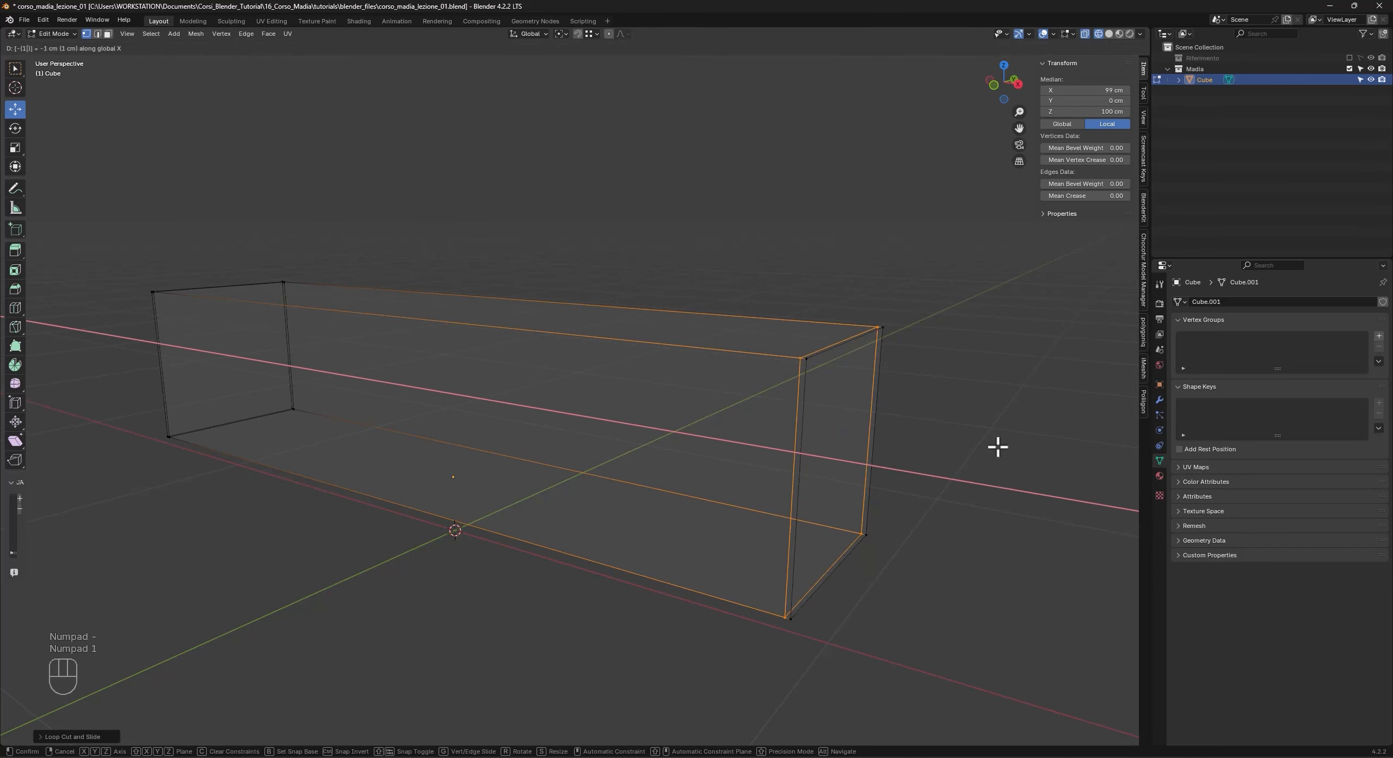
key(KP_Enter)
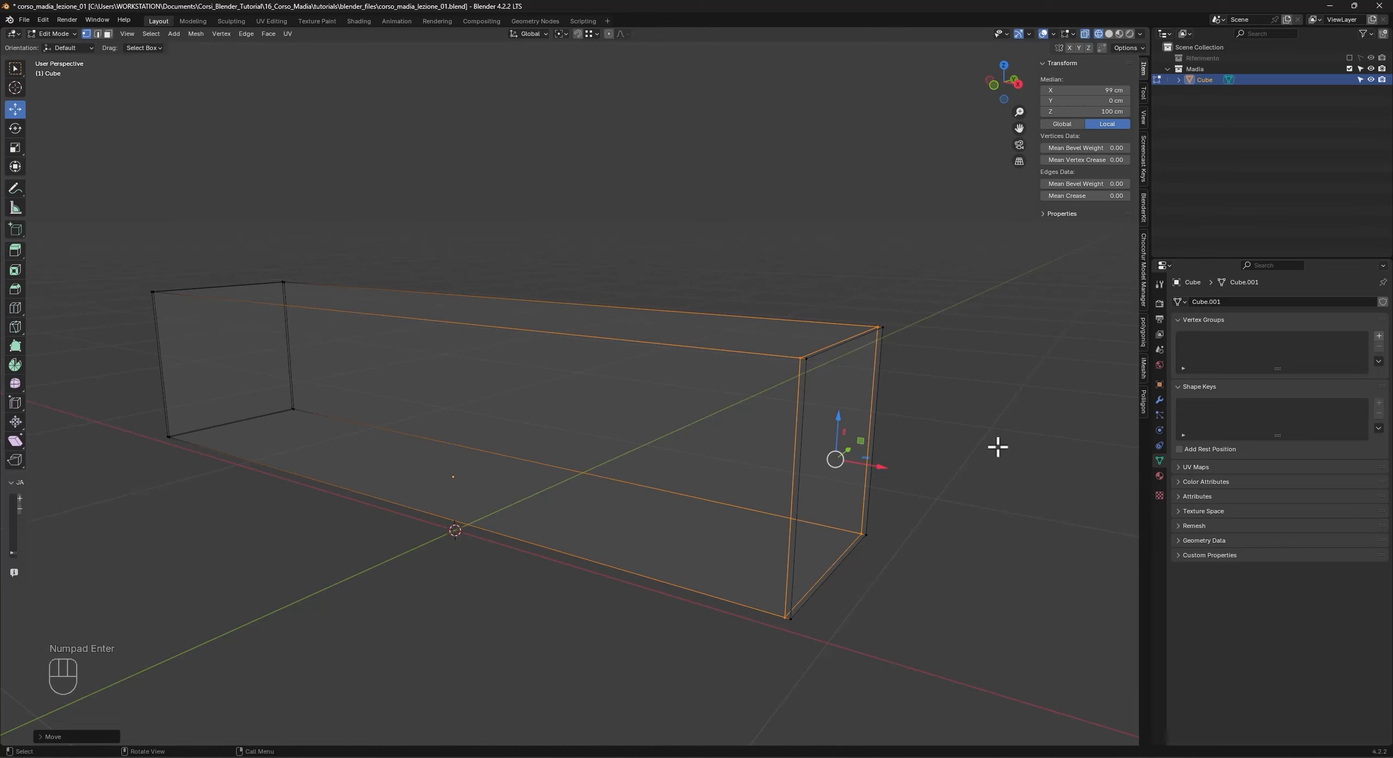
Add a horizontal loop cut around the block and slide it fully down to the bottom edges.
middle_drag(916, 502, 666, 461)
scroll(625, 482, up, 2)
middle_drag(659, 522, 447, 468)
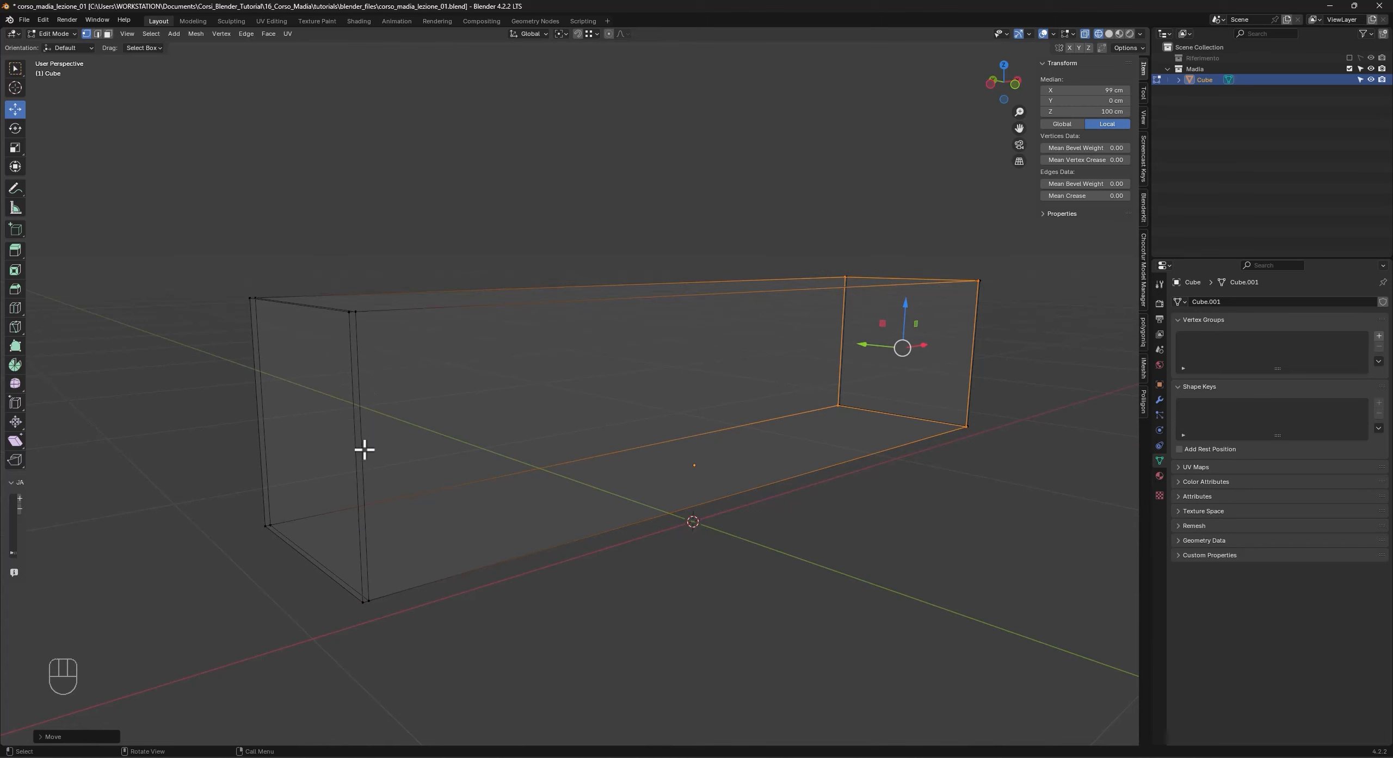
key(ctrl+r)
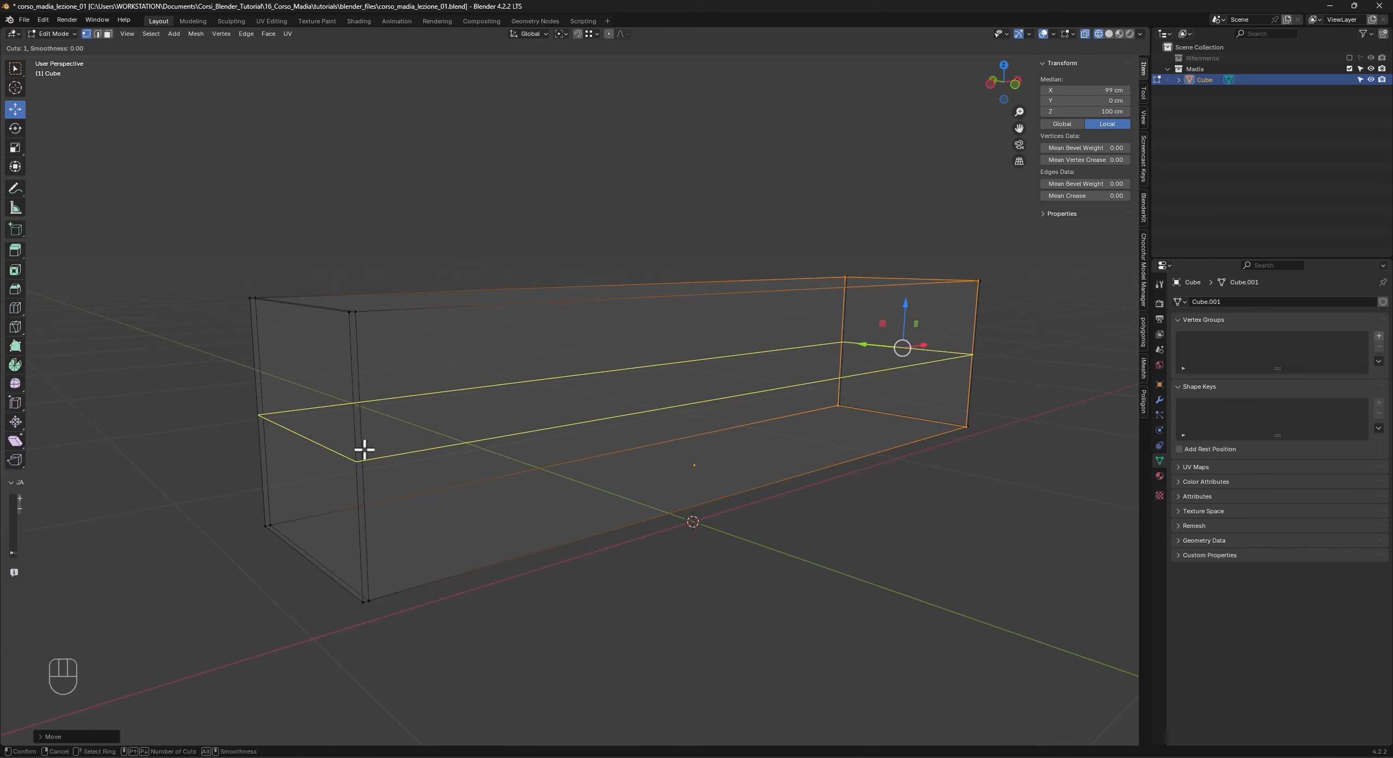
click(364, 449)
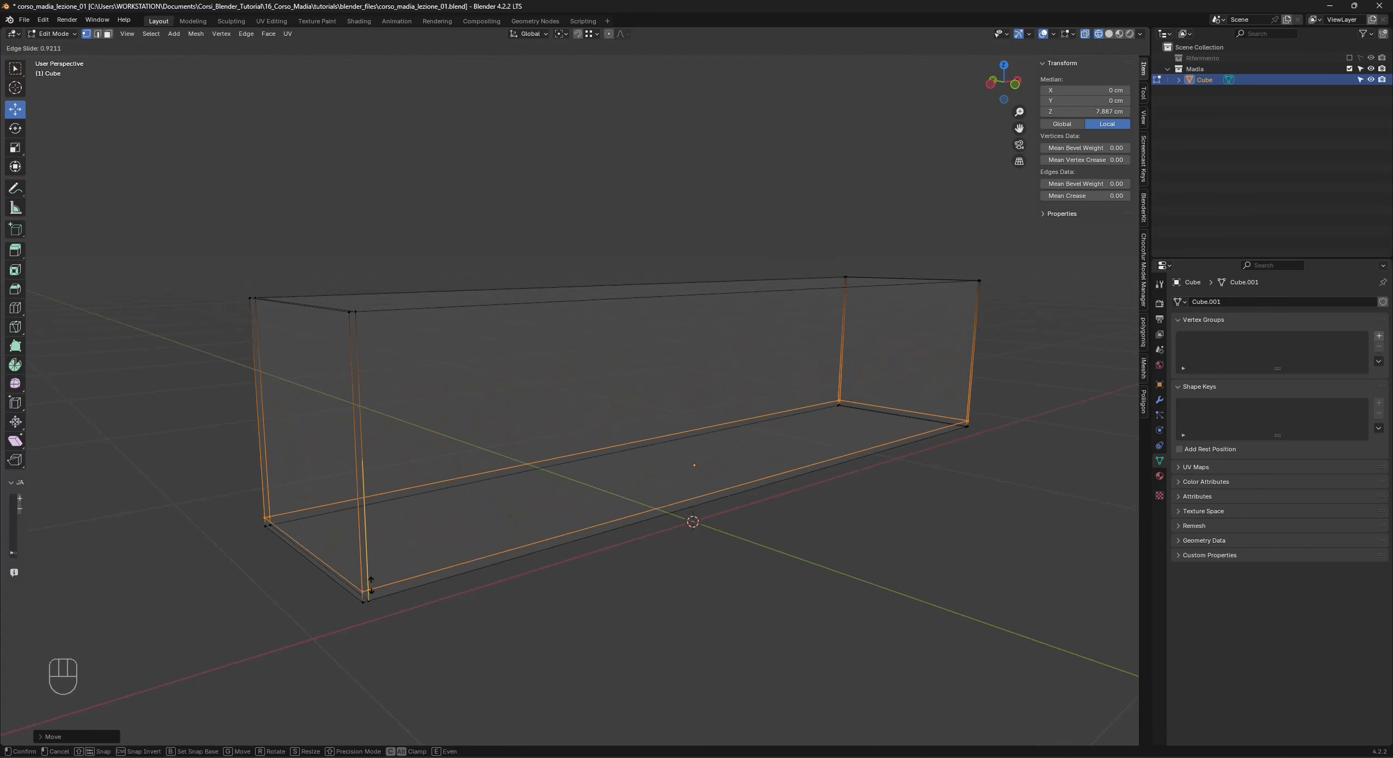
click(371, 645)
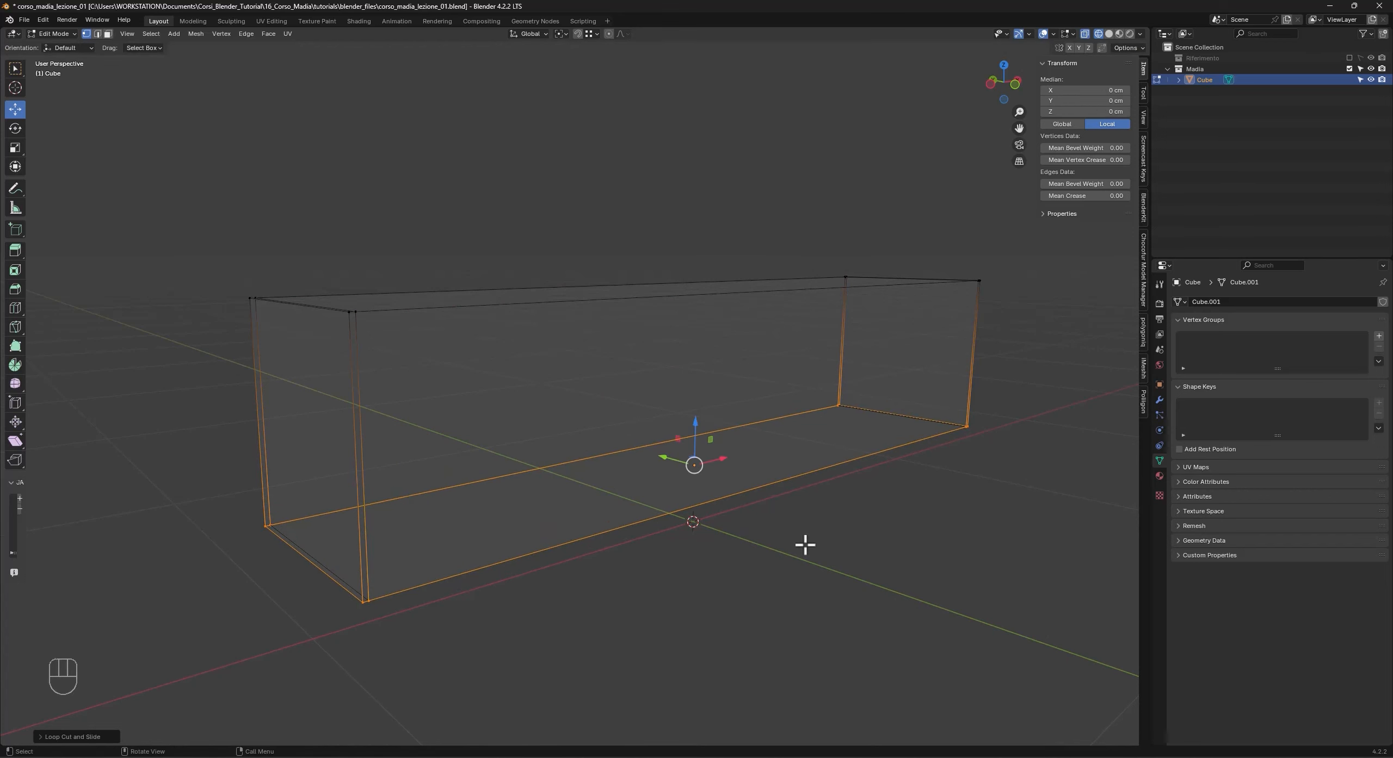
Move the bottom edge loop up 1 cm along Z to set the base panel's thickness.
key(g)
key(z)
key(KP_1)
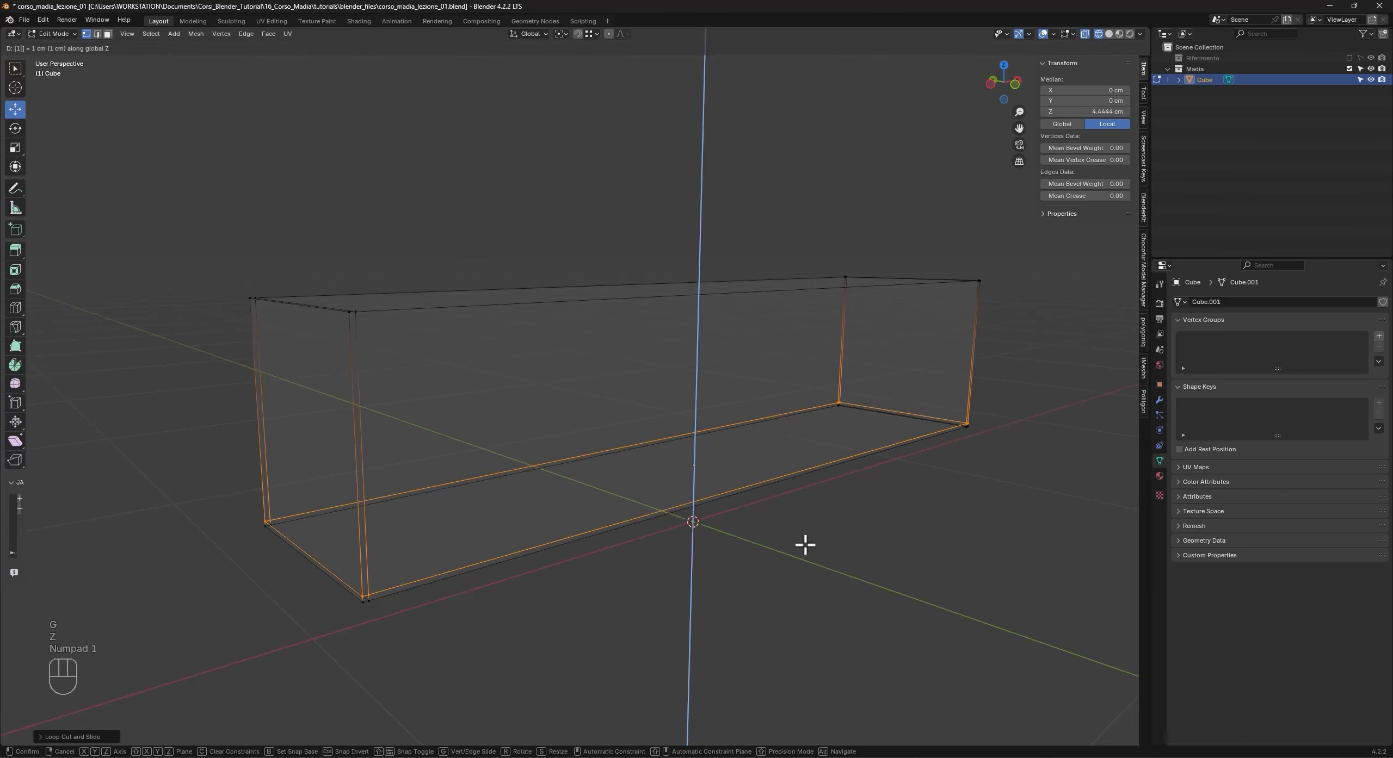
key(KP_Enter)
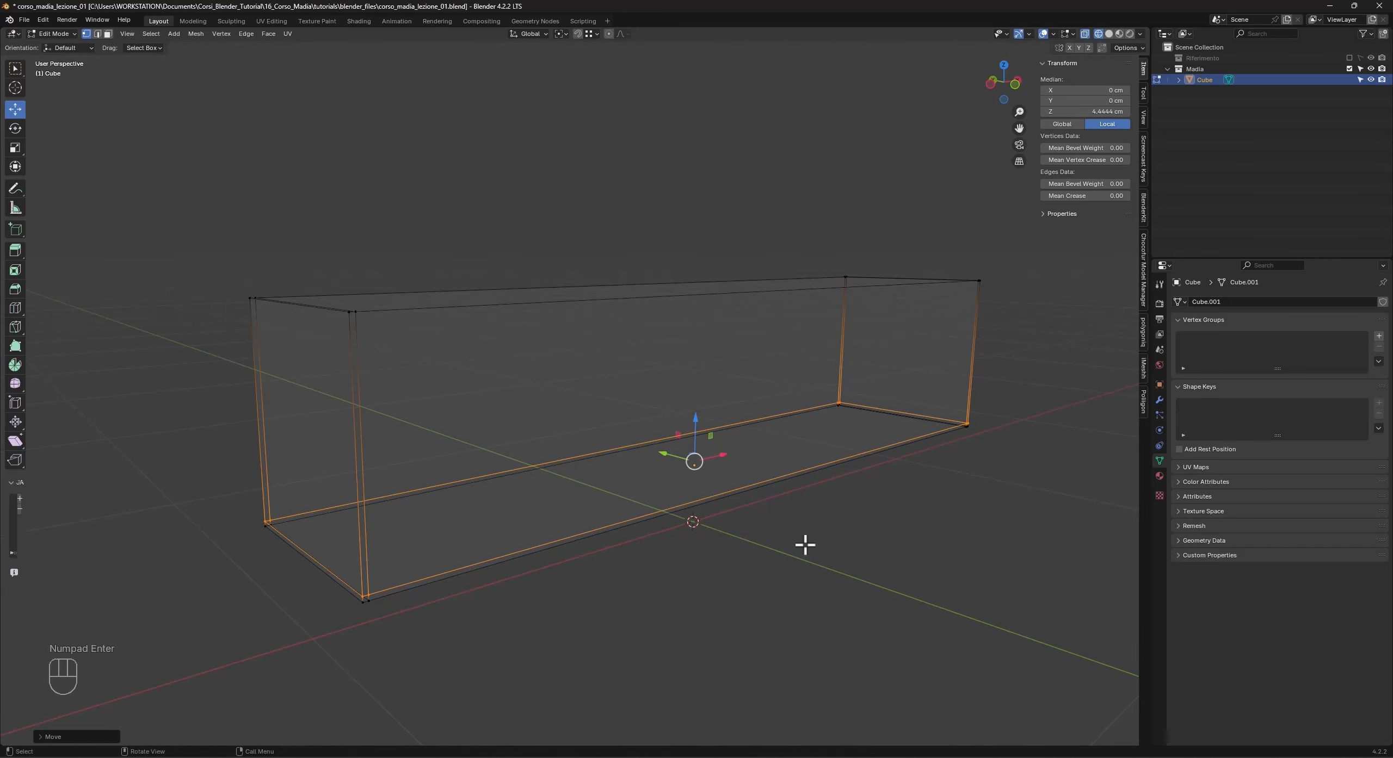
middle_drag(571, 436, 571, 436)
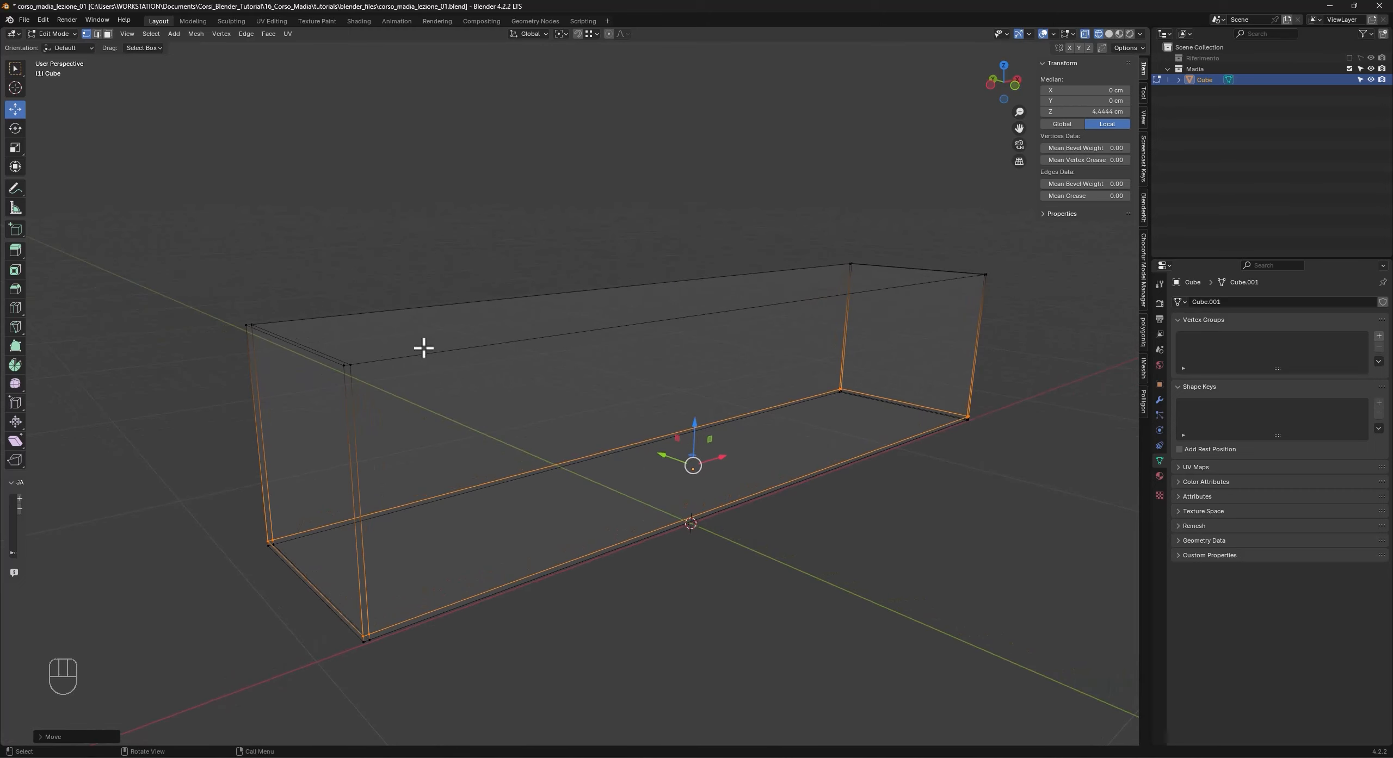
Add a horizontal loop cut around the block and slide it fully up to the top edges.
key(ctrl+r)
click(355, 425)
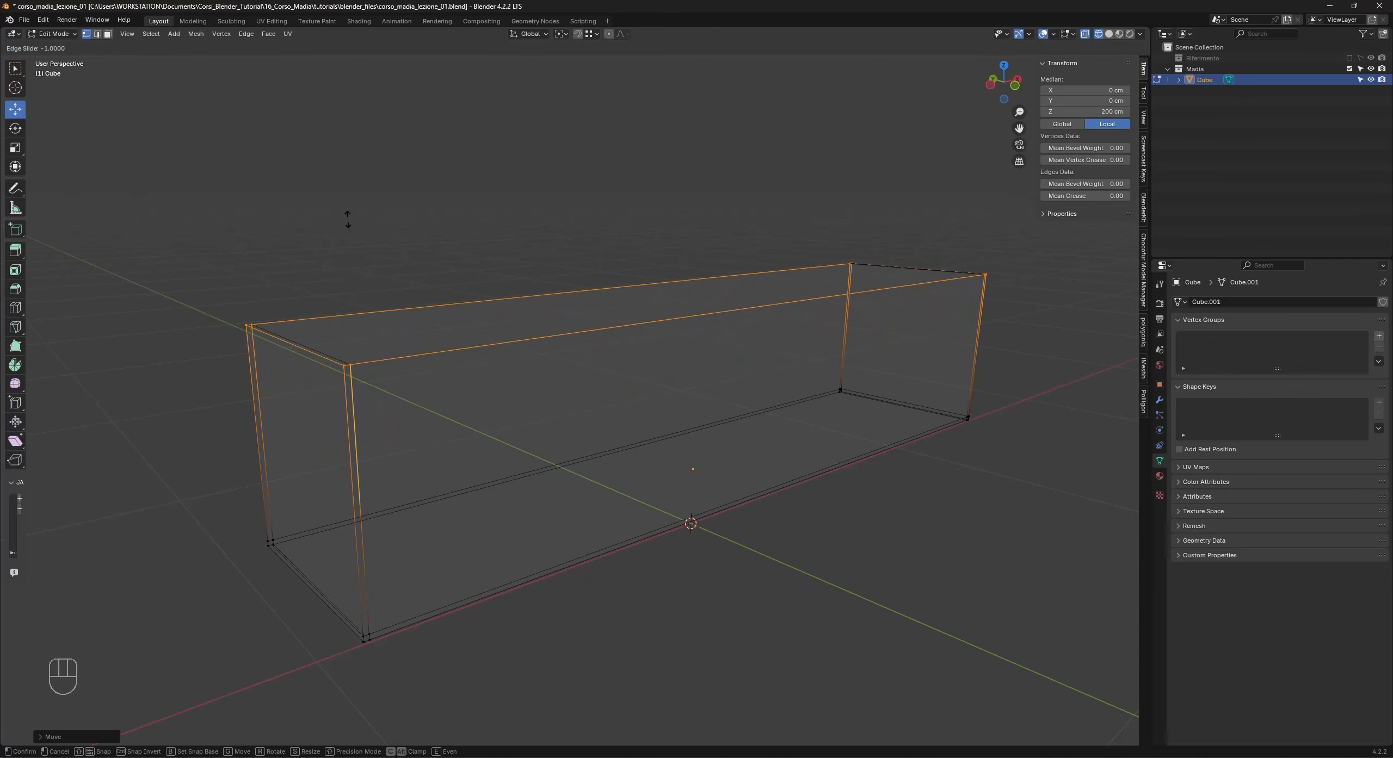
click(346, 189)
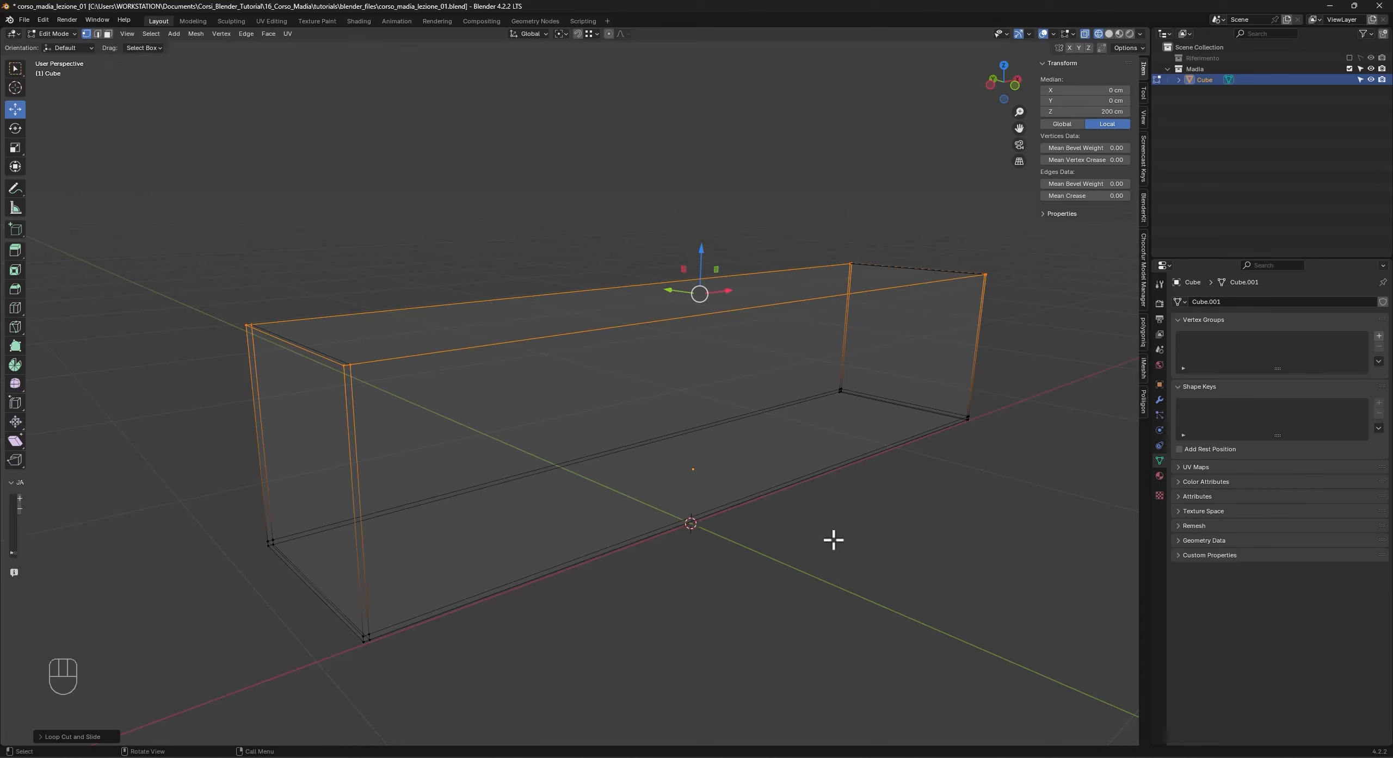
Move the top edge loop by -1 cm along Z to set the top panel's thickness.
key(g)
key(z)
key(KP_Subtract)
key(KP_1)
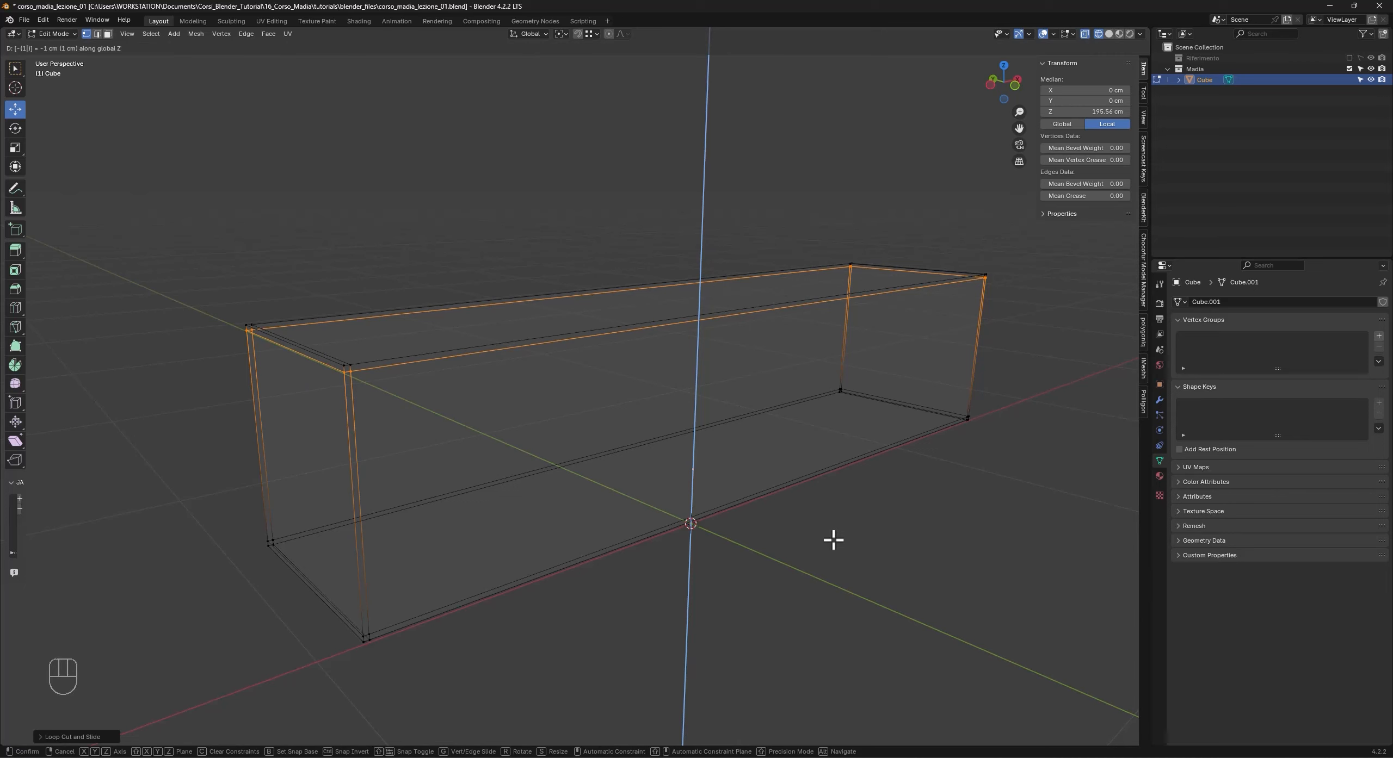
key(KP_Enter)
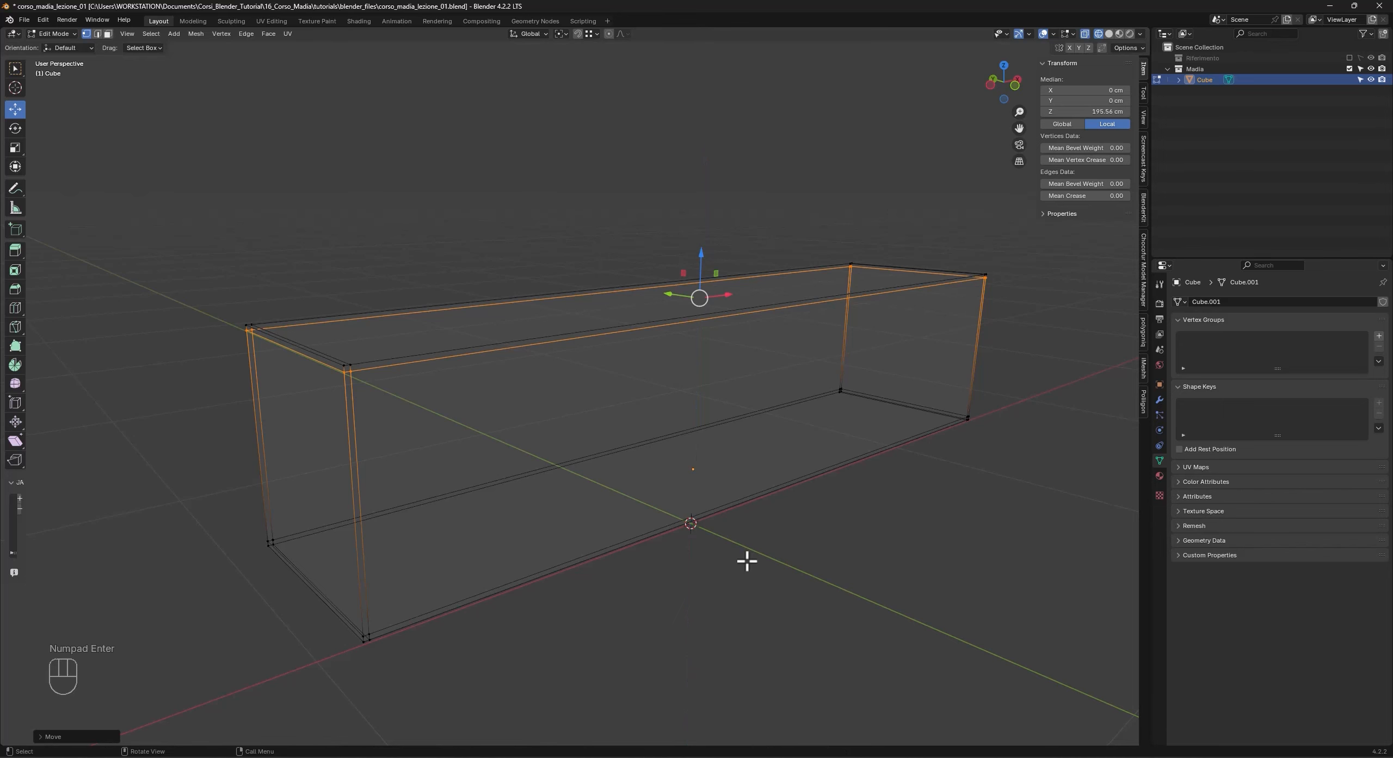
Add a lengthwise vertical loop cut through the block's depth and slide it fully to the negative Y side.
middle_drag(547, 503, 595, 493)
middle_drag(727, 541, 668, 535)
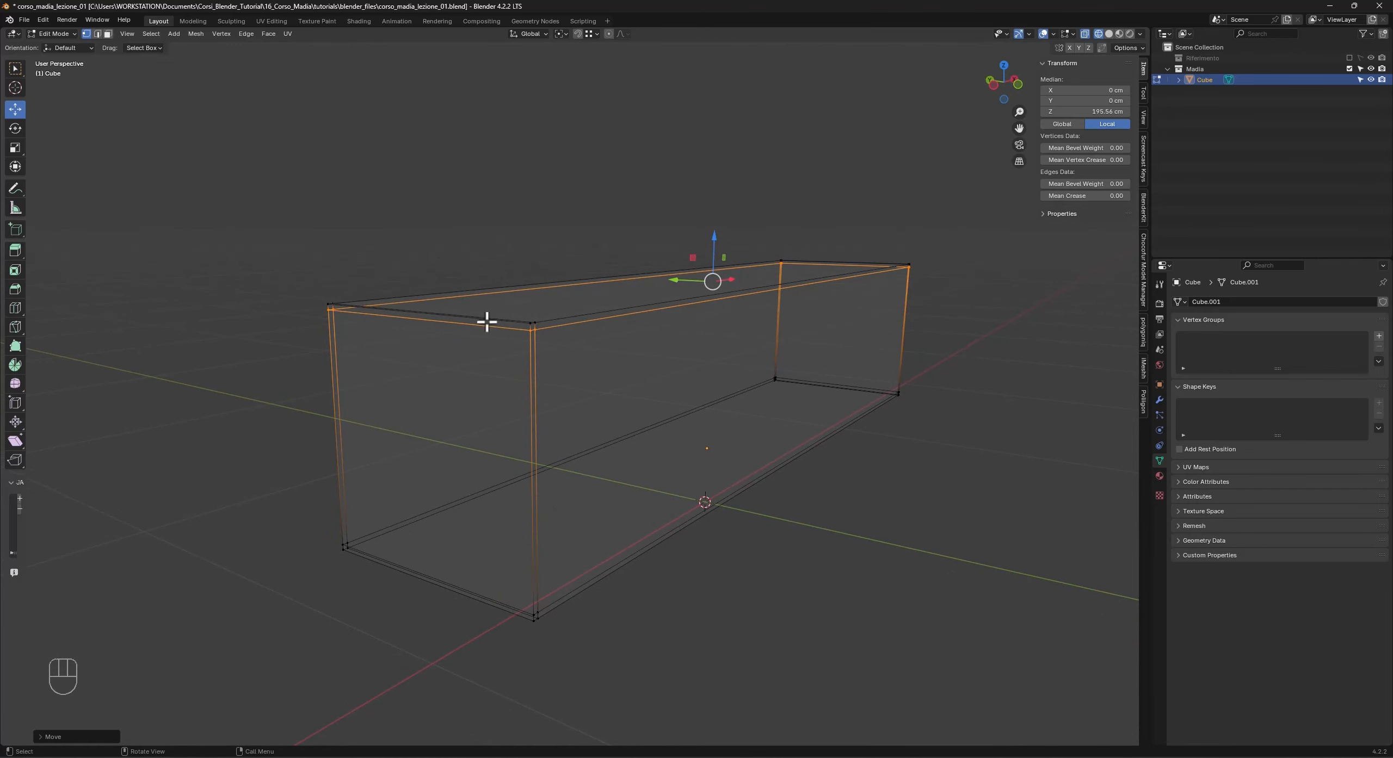
key(ctrl+r)
click(451, 314)
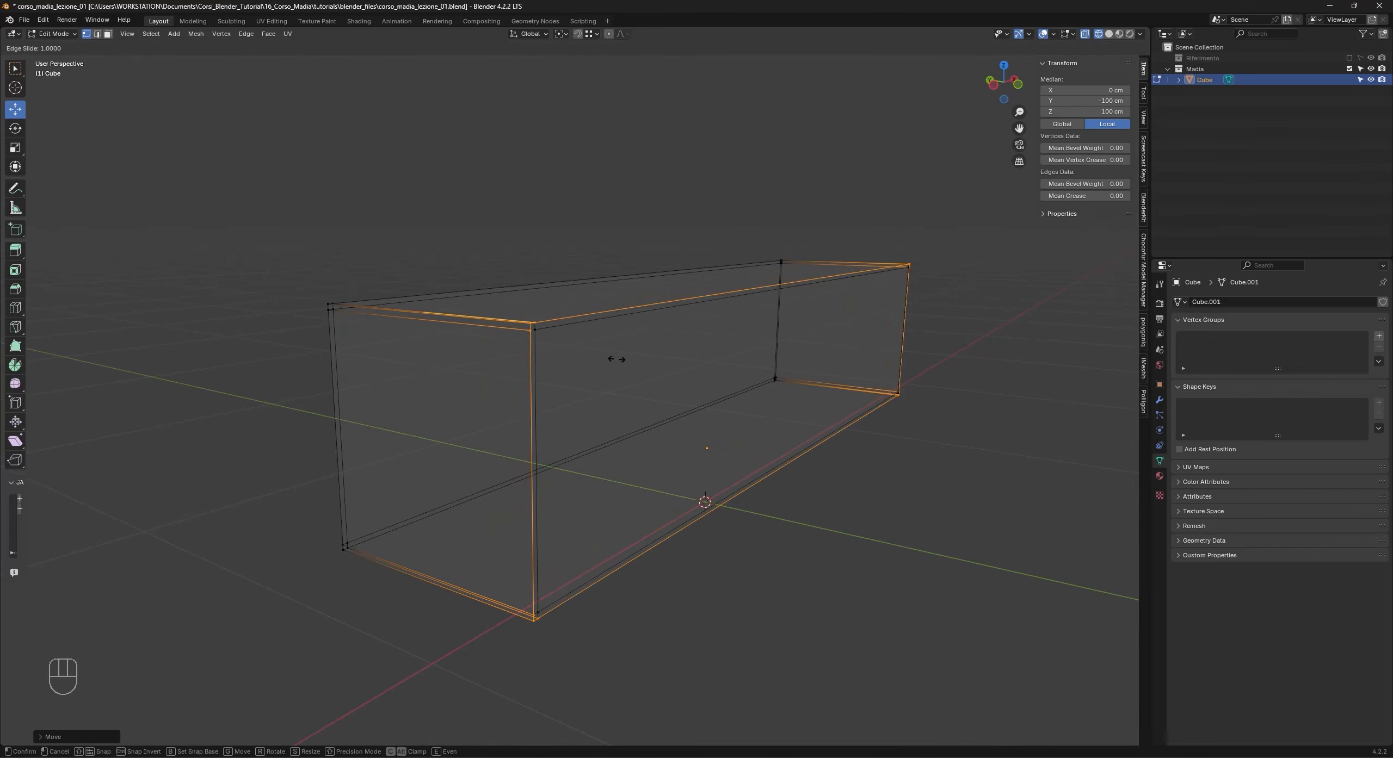
click(669, 380)
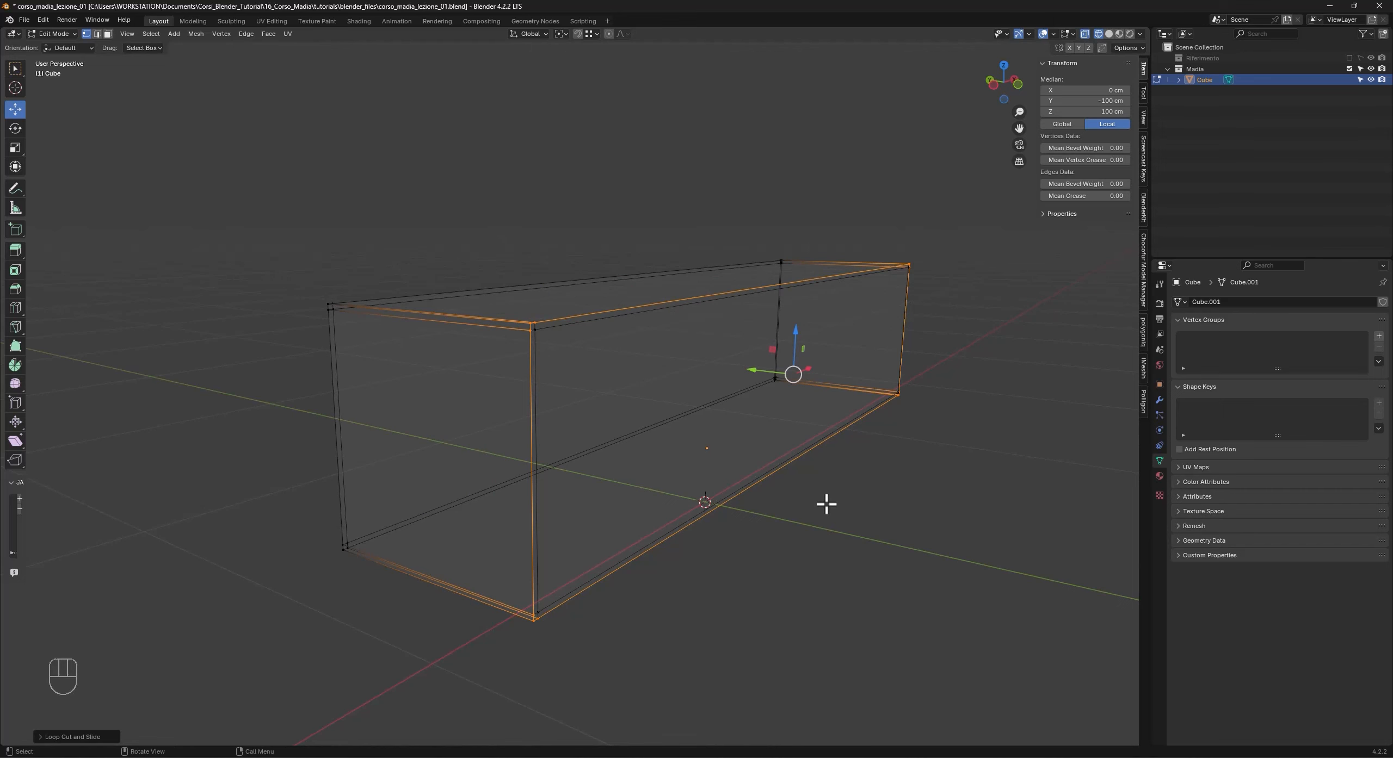
Move the edge loop at the negative Y side by 1 cm along Y.
key(g)
key(y)
key(KP_1)
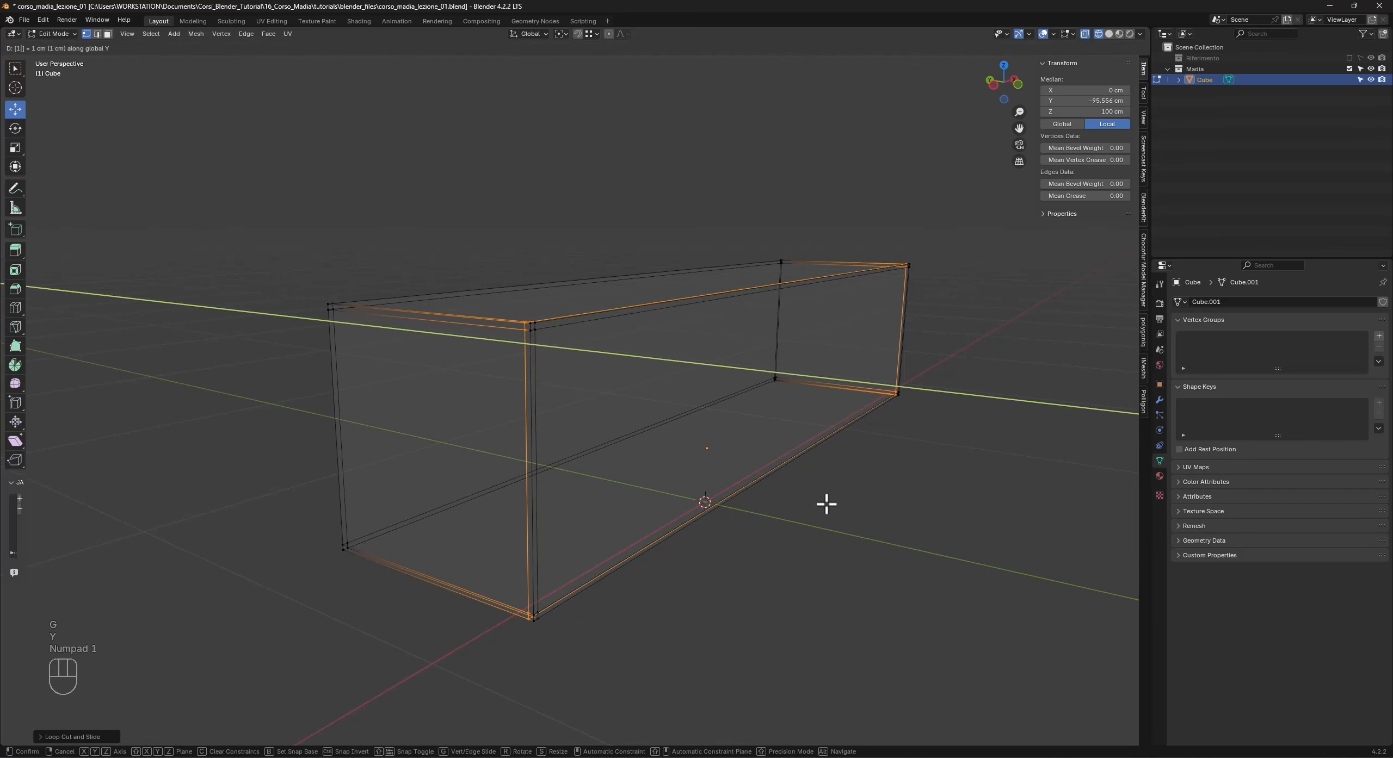
key(KP_Enter)
Add a second lengthwise vertical loop cut through the block's depth and slide it fully to the positive Y side.
middle_drag(771, 560, 680, 547)
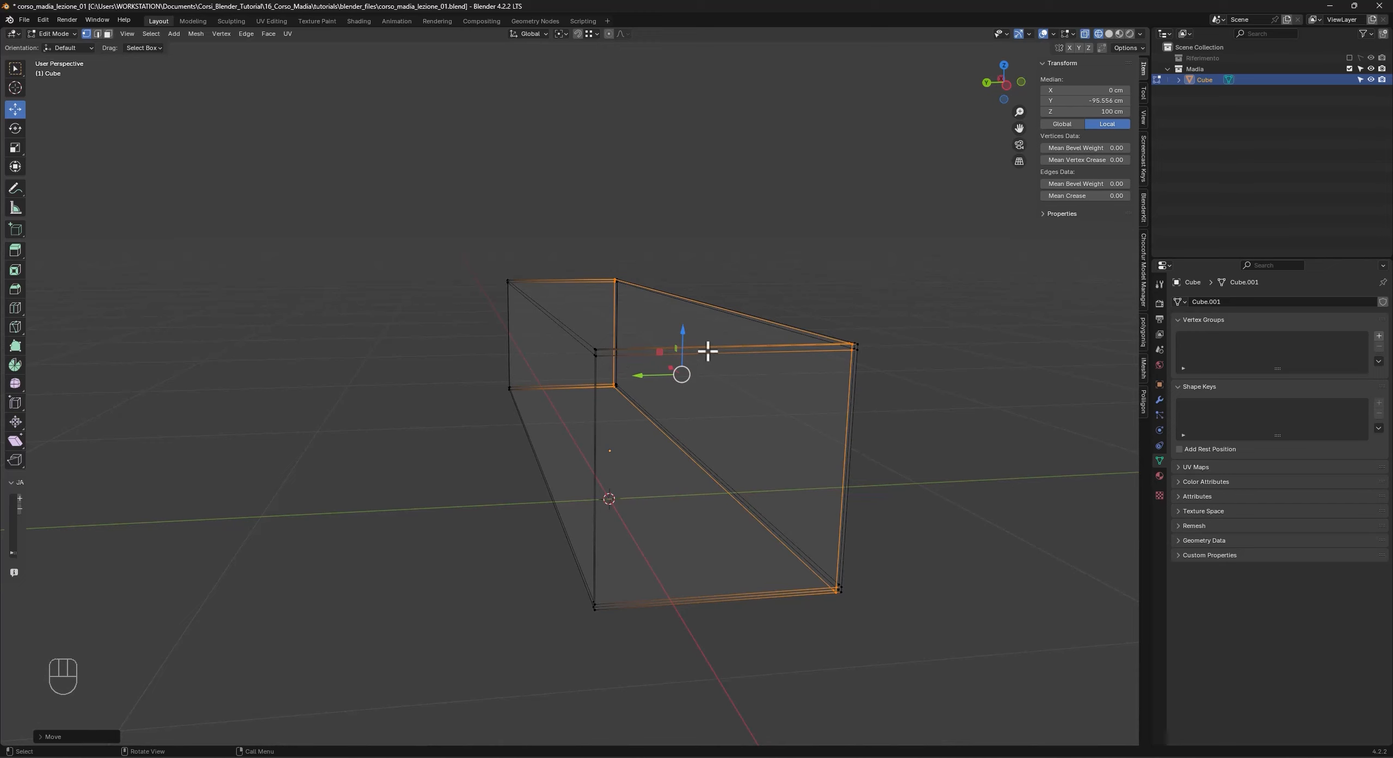
key(ctrl)
key(ctrl+r)
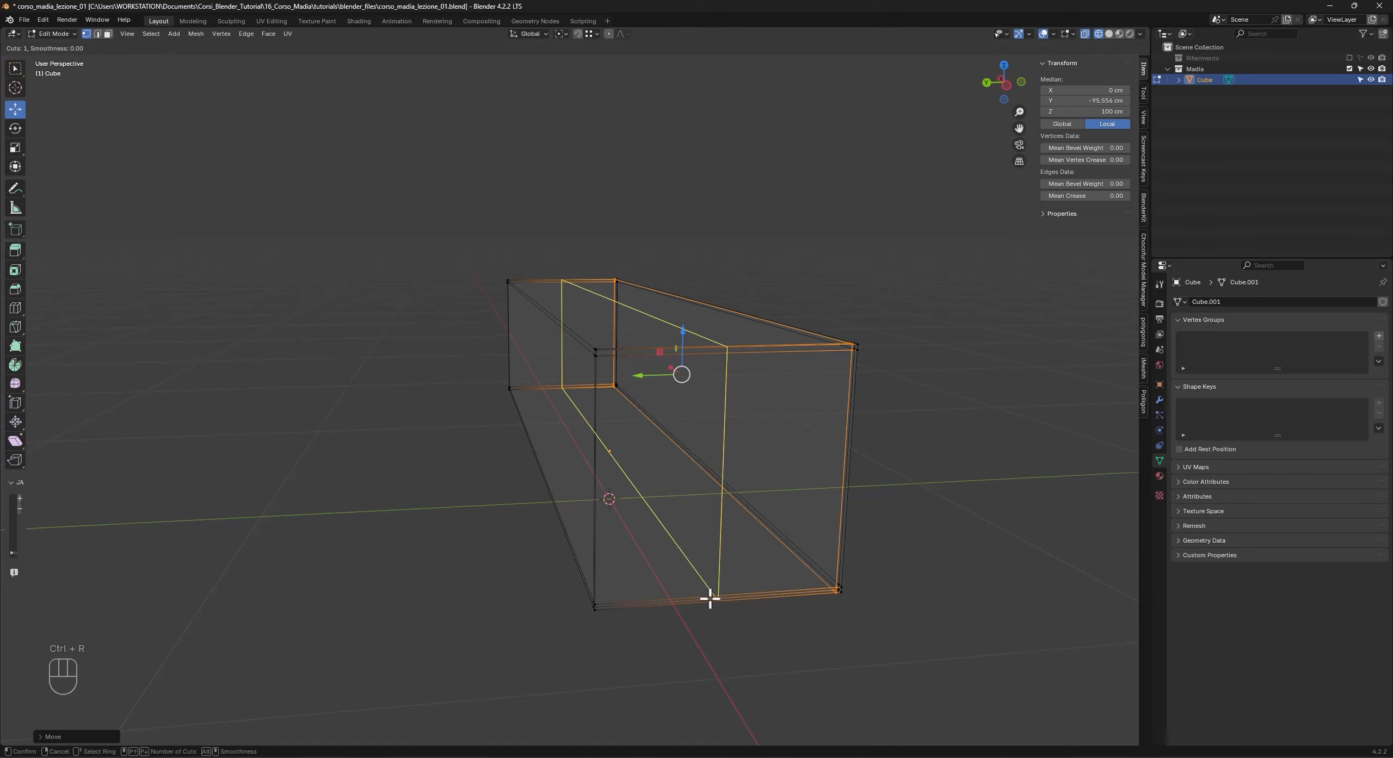
click(710, 598)
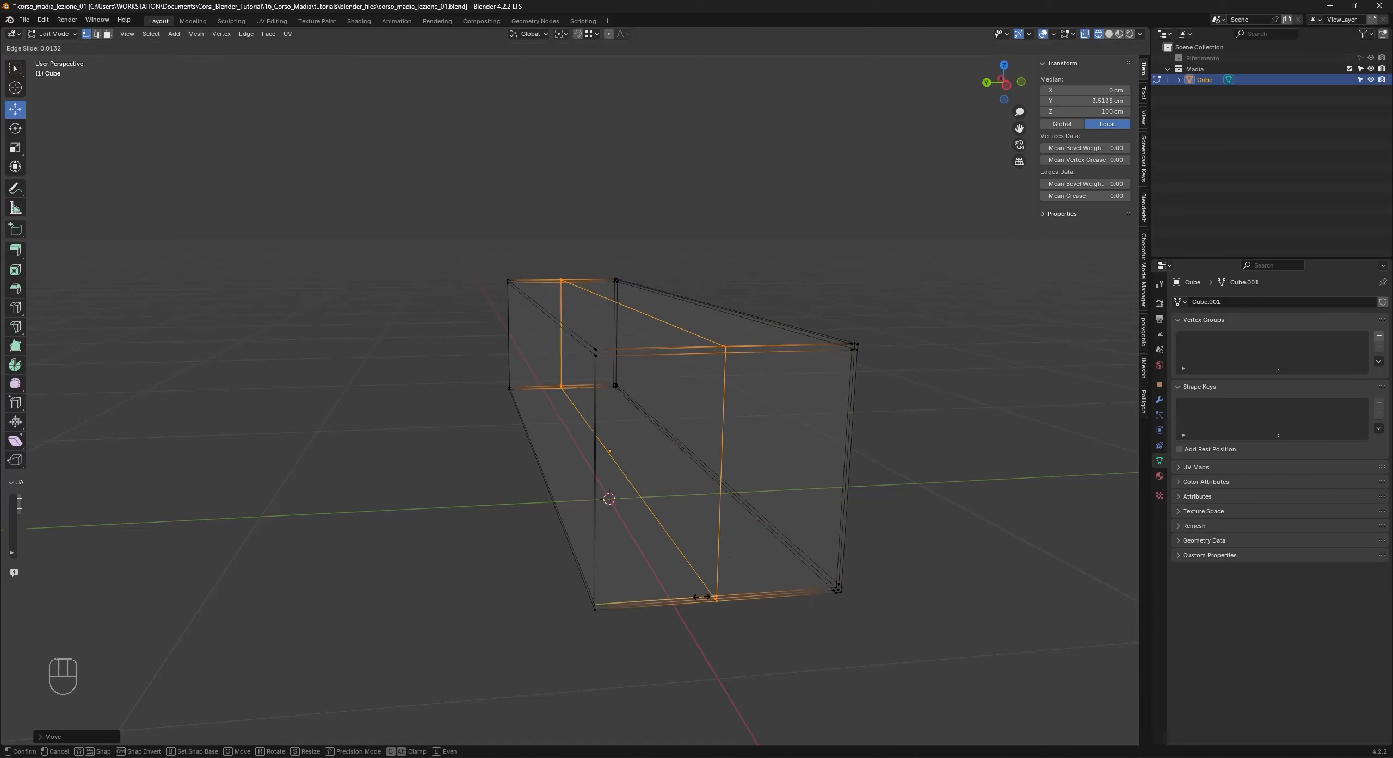
click(413, 591)
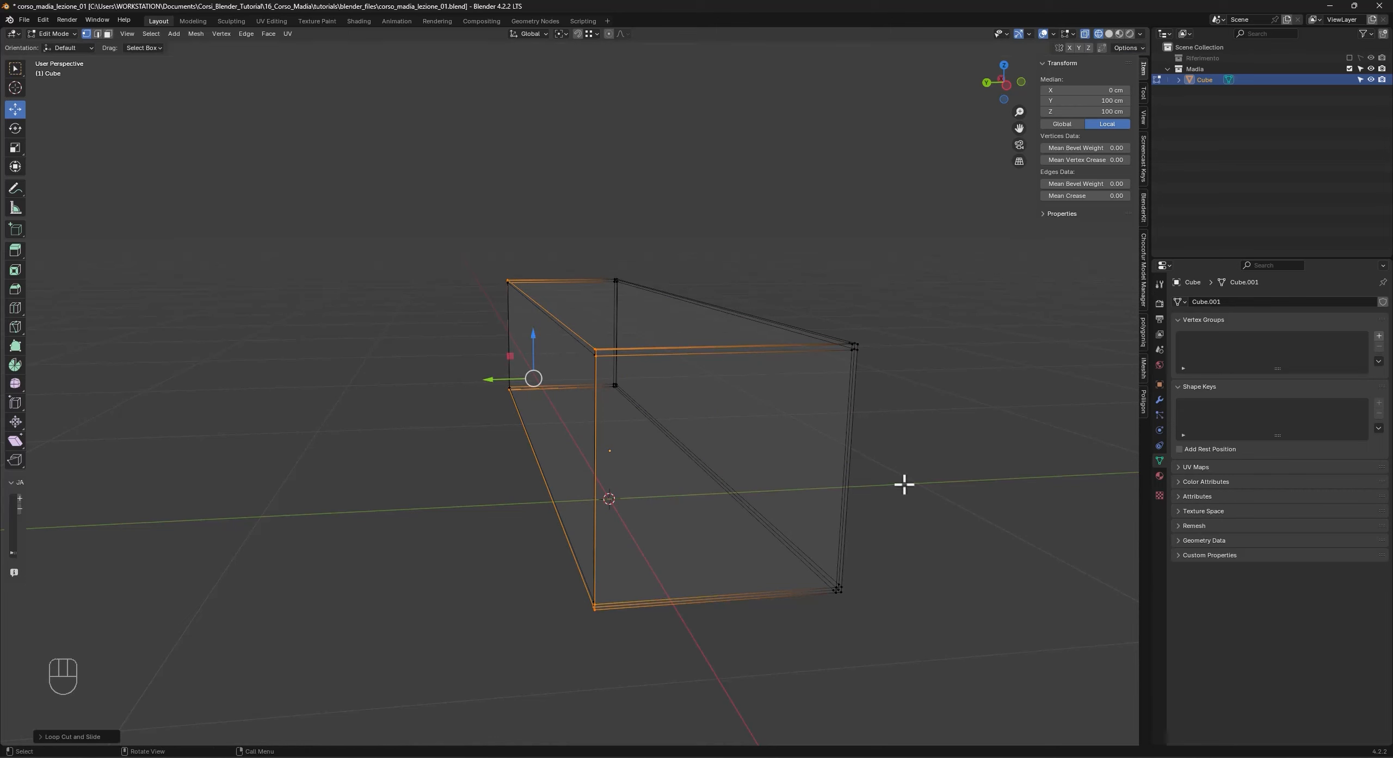
Move the edge loop at the positive Y side by -1 cm along Y.
key(g)
key(y)
key(KP_Subtract)
key(KP_1)
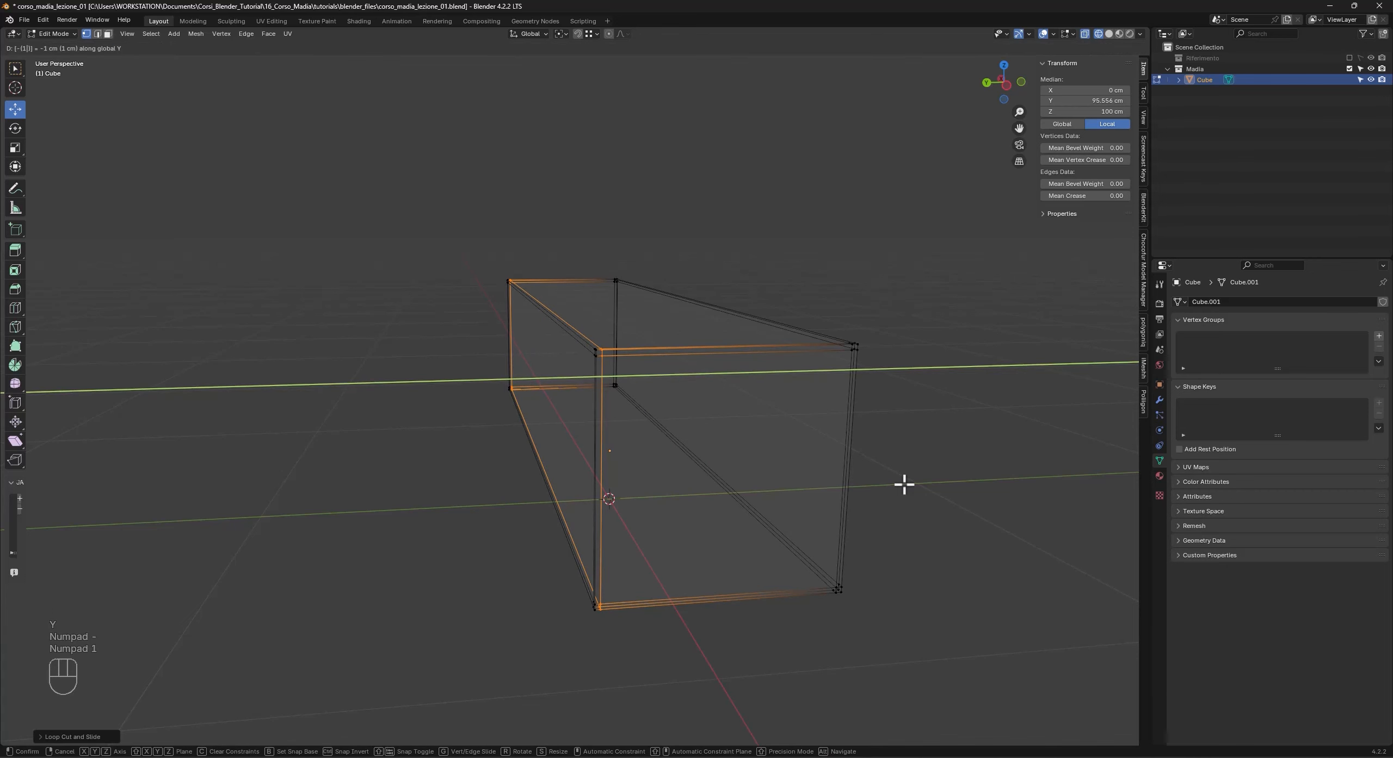
key(KP_Enter)
Return to Object Mode and compare the block in solid and wireframe shading.
mouse_move(879, 457)
middle_down()
mouse_move(804, 493)
mouse_move(774, 481)
mouse_move(802, 469)
mouse_move(652, 492)
middle_up()
key(Tab)
key(a)
key(z)
click(689, 507)
click(566, 455)
key(a)
key(z)
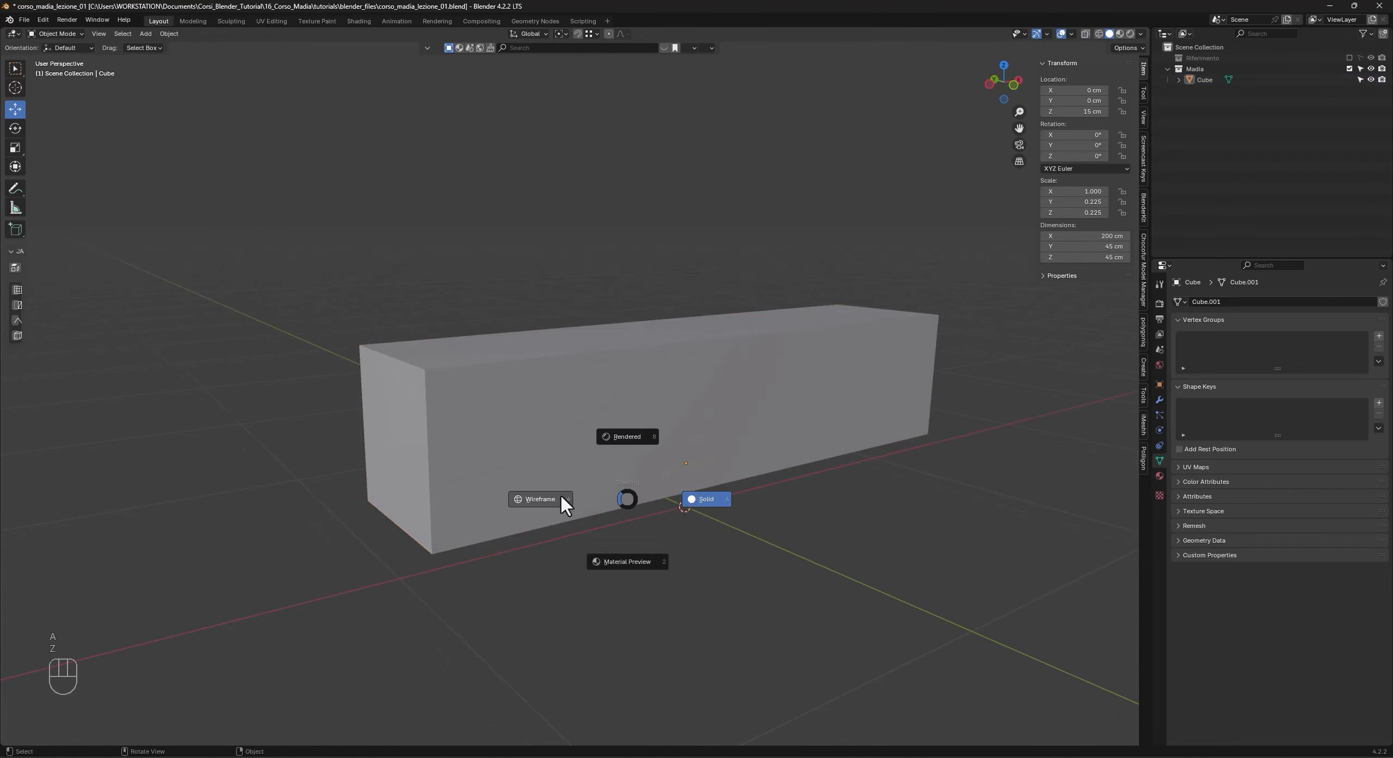
click(559, 493)
click(485, 361)
scroll(734, 427, up, 1)
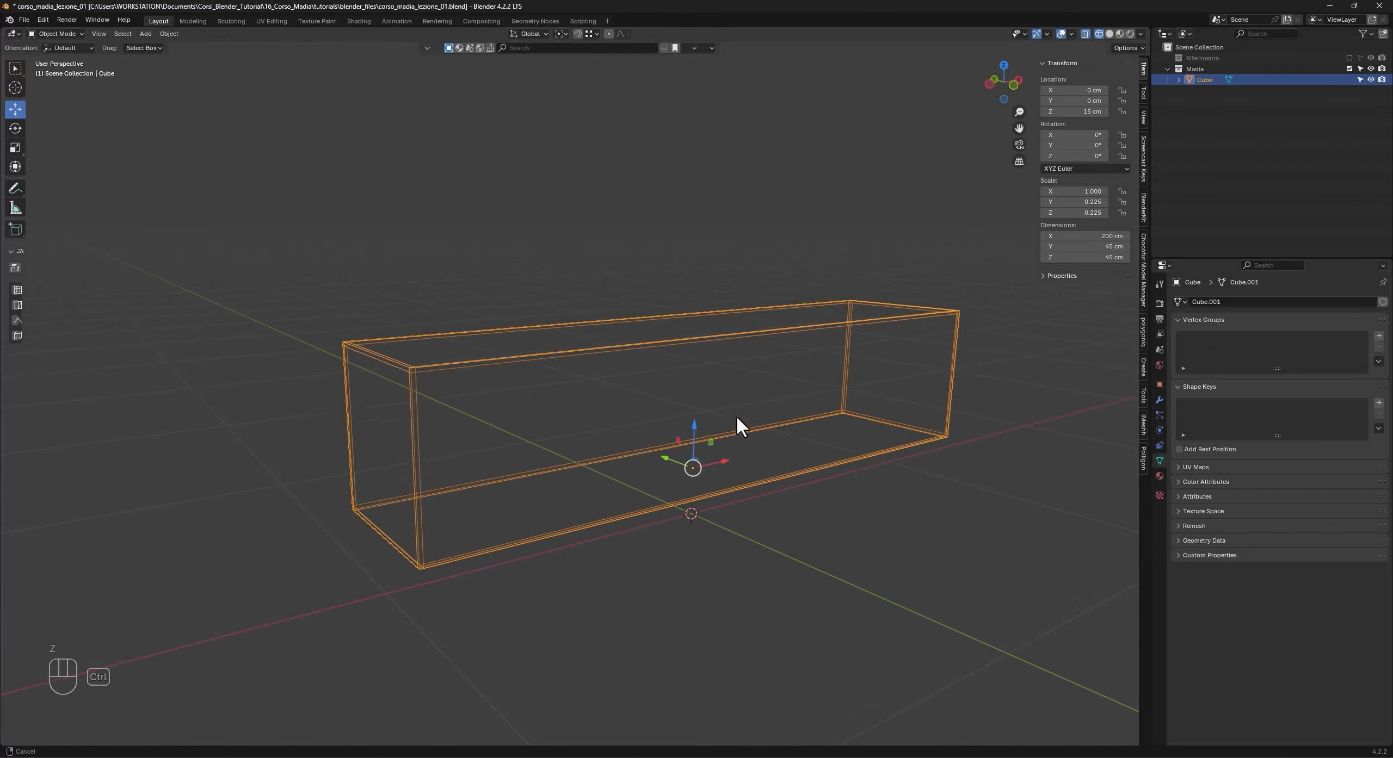
Examine the block's edge loops in Edit Mode and Object Mode, finishing in Object Mode with nothing selected.
key(Tab)
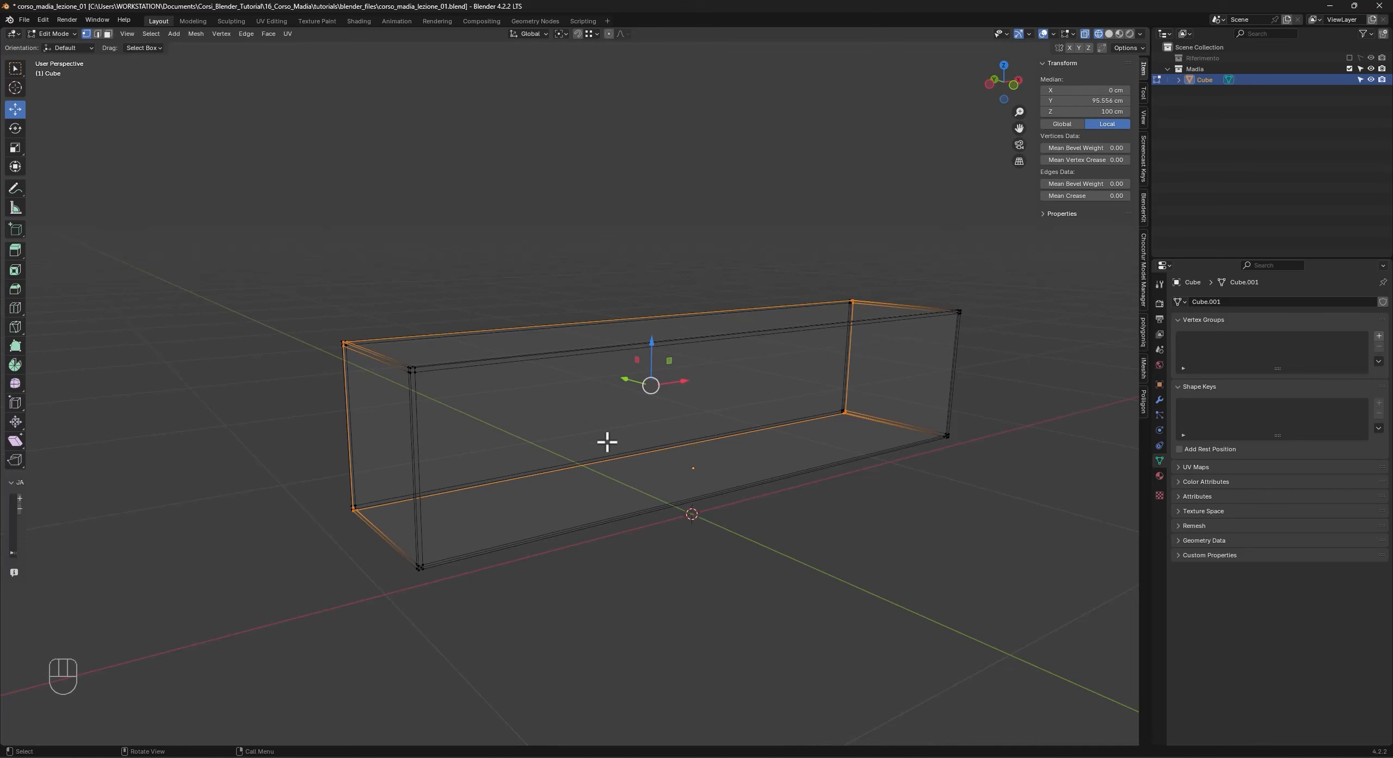
key(Tab)
key(a)
click(441, 361)
key(a)
click(346, 348)
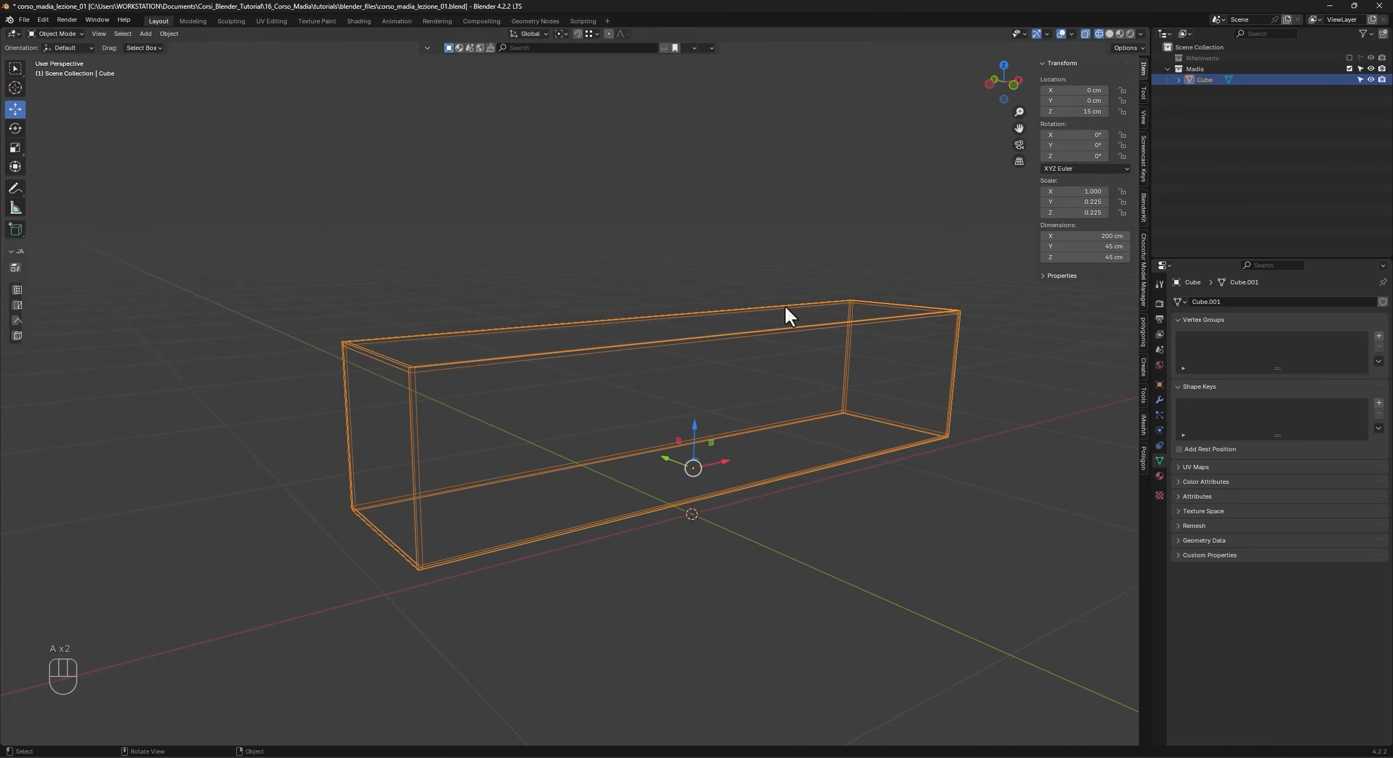
middle_drag(610, 525, 630, 529)
key(Tab)
key(a)
key(a)
key(a)
key(Tab)
key(a)
key(z)
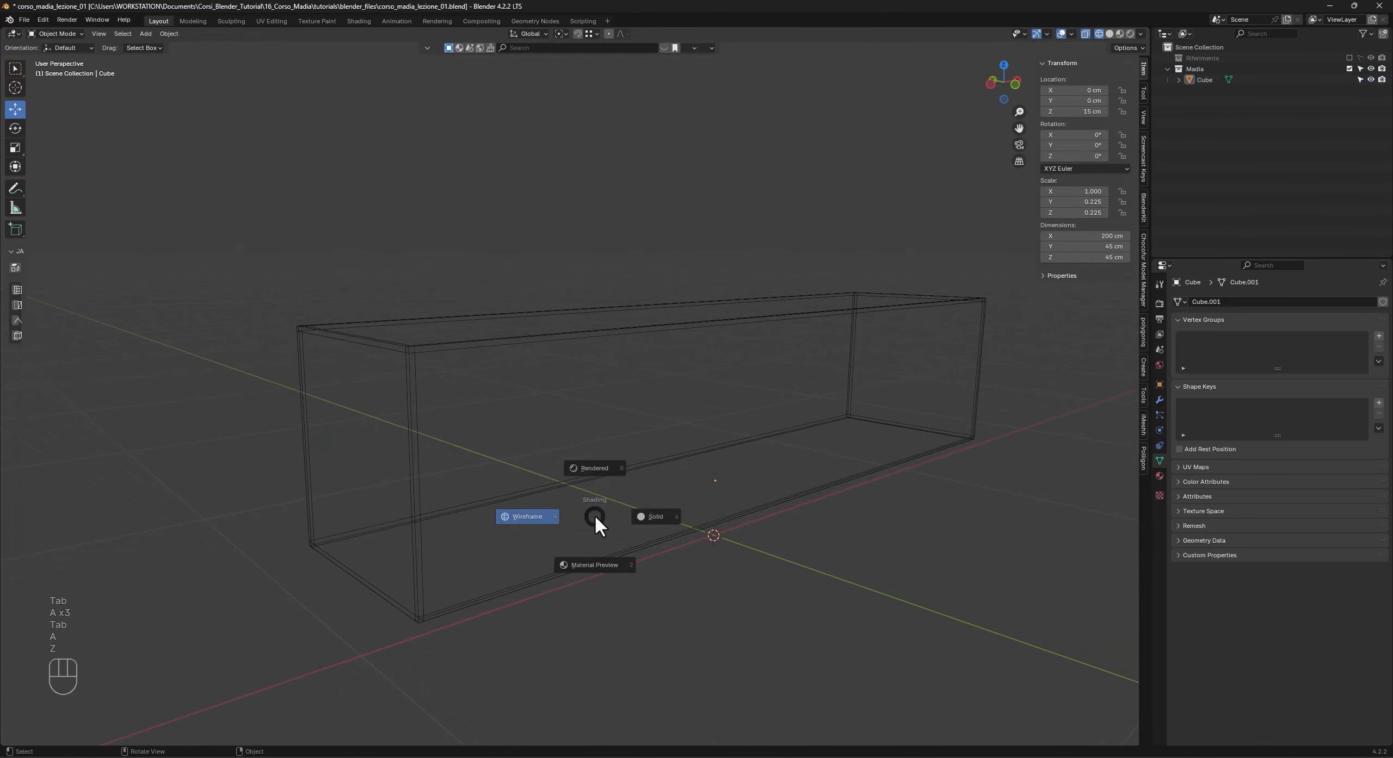
key(z)
middle_drag(623, 512, 640, 489)
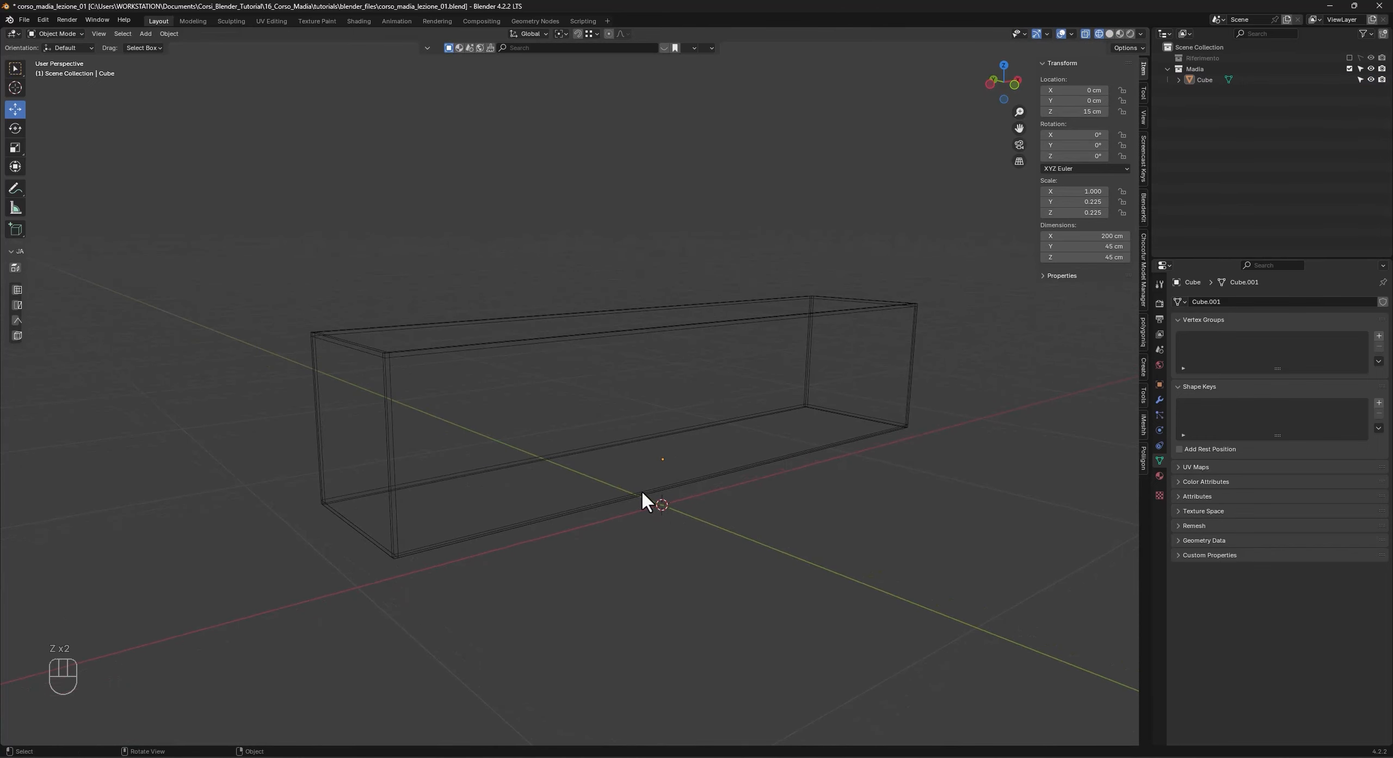
Save the current file, and save an incremented copy as corso_madia_lezione_02.blend in the same folder.
key(ctrl)
key(ctrl+s)
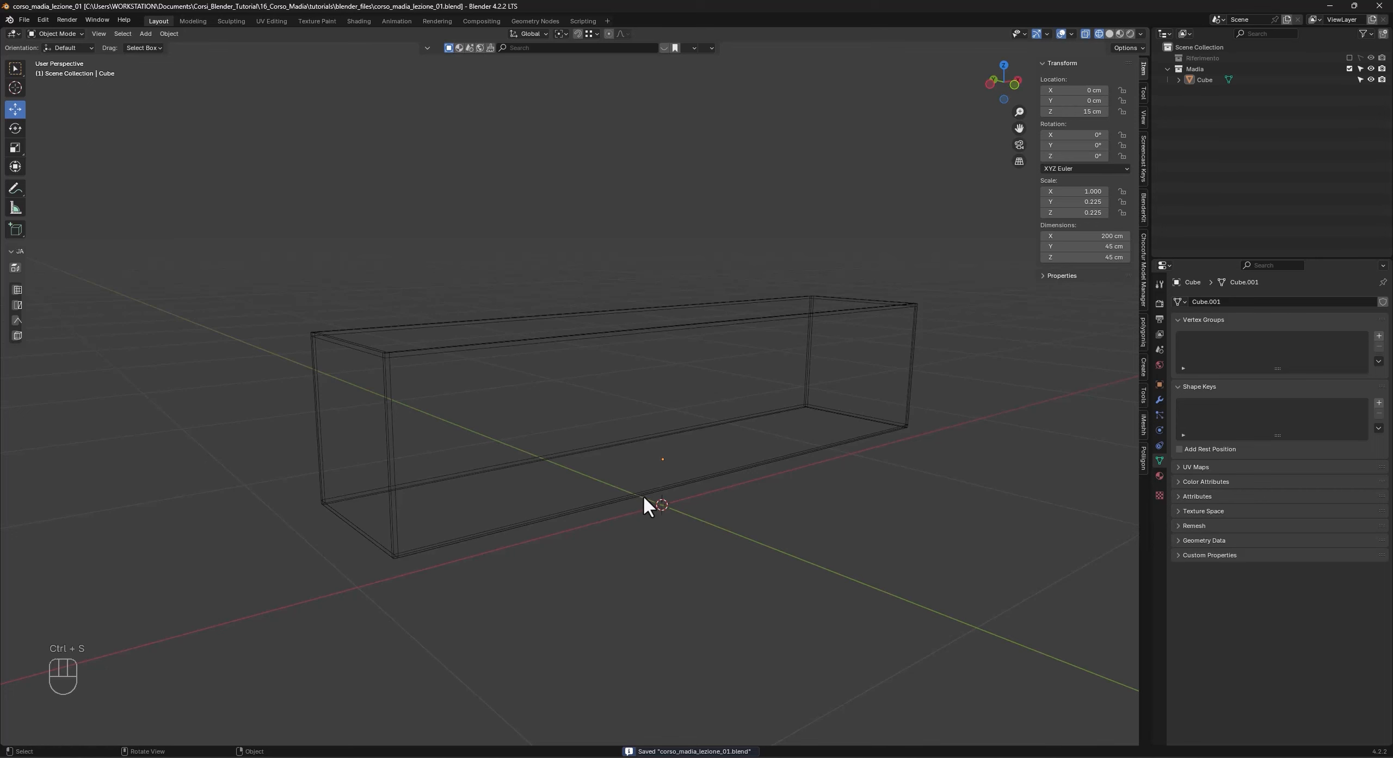
key(ctrl+shift+s)
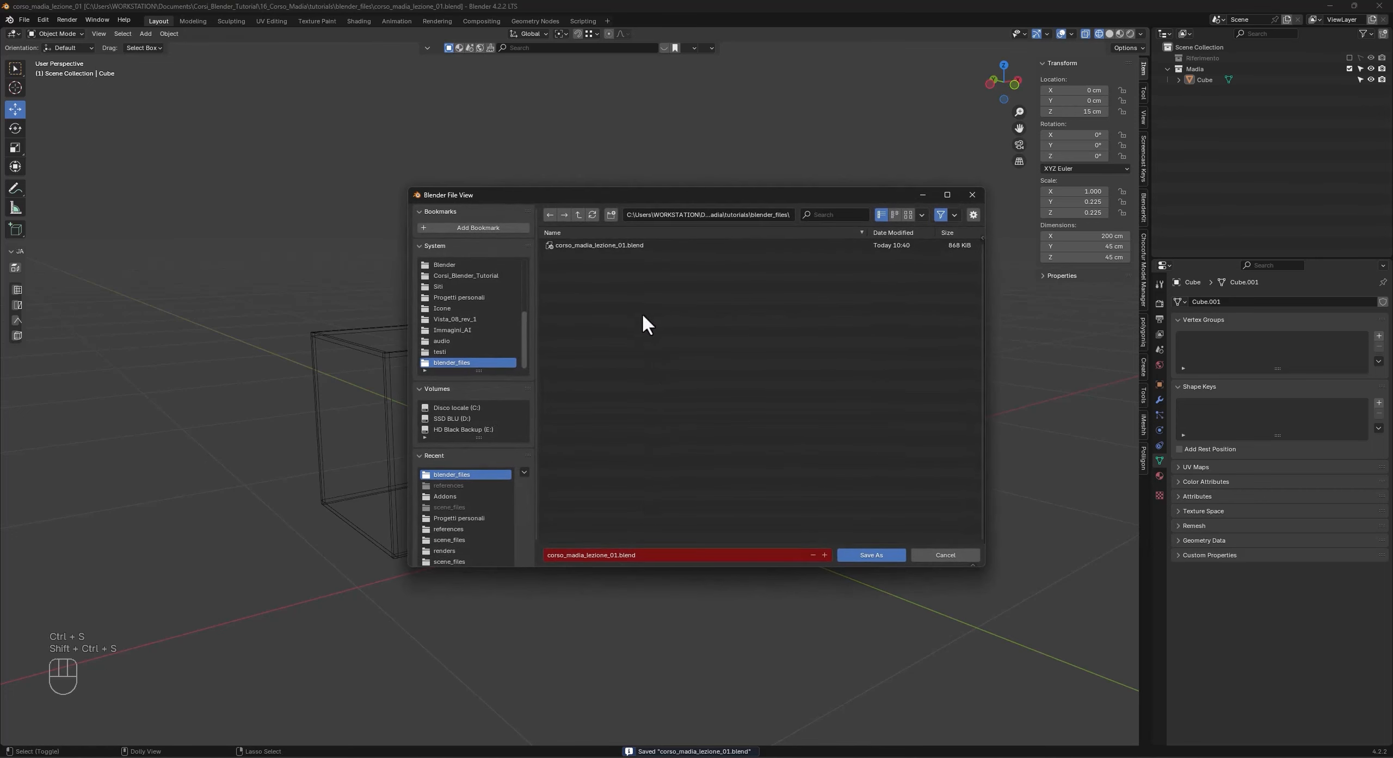
click(824, 555)
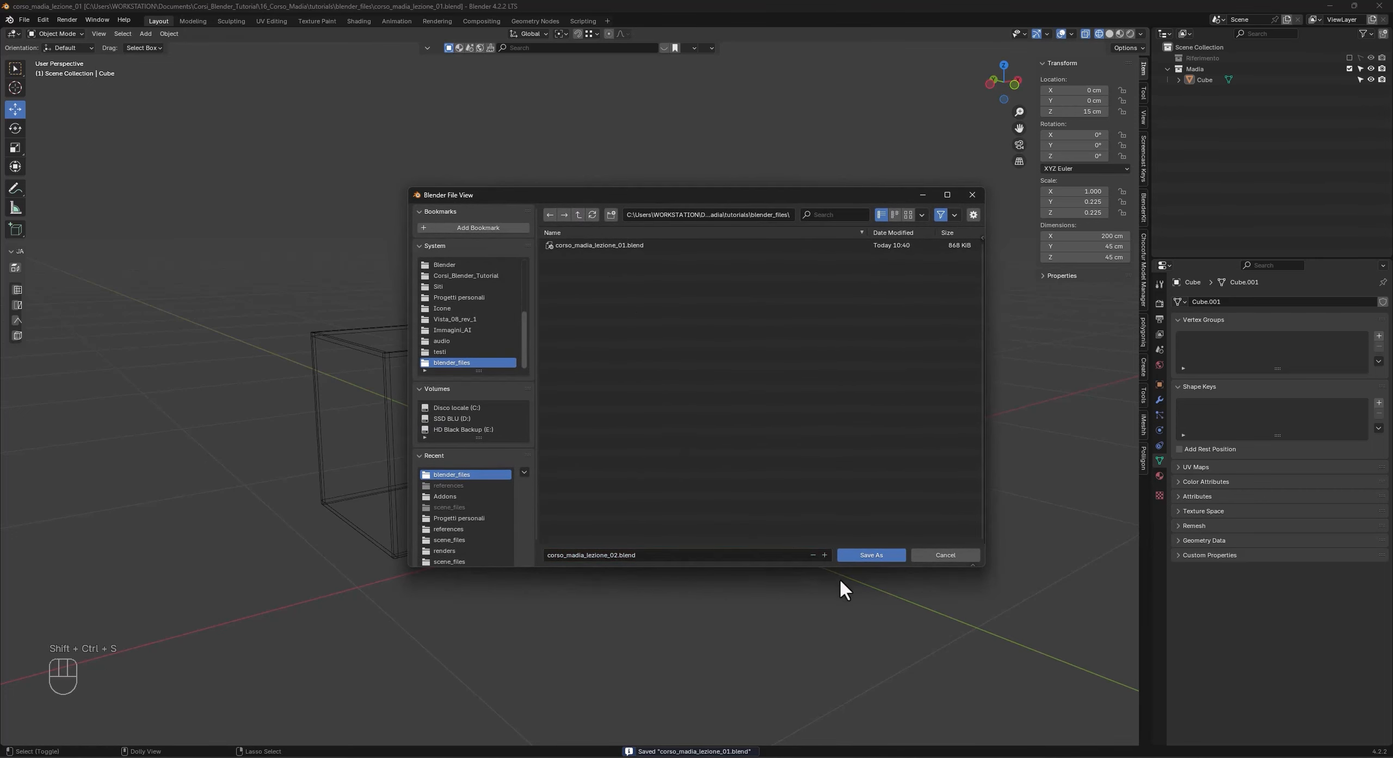
click(863, 555)
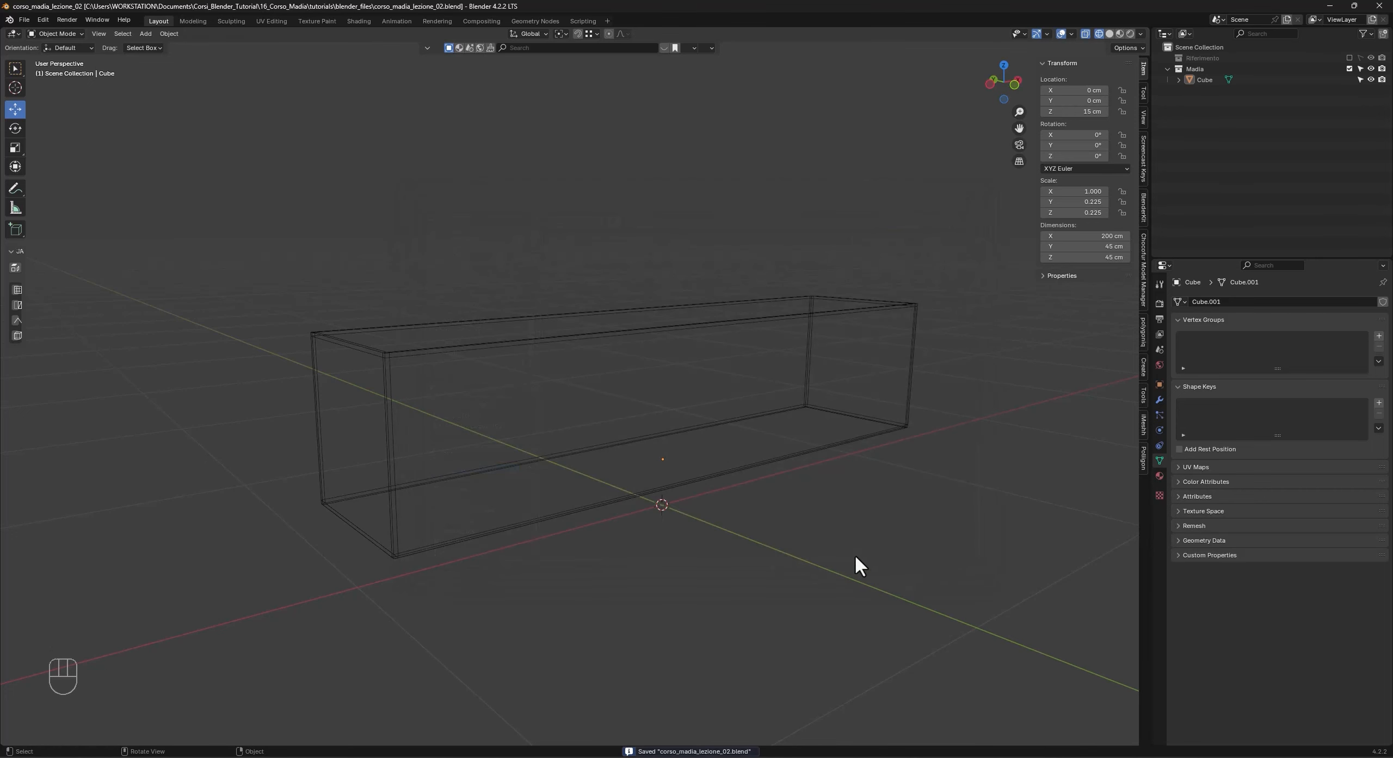